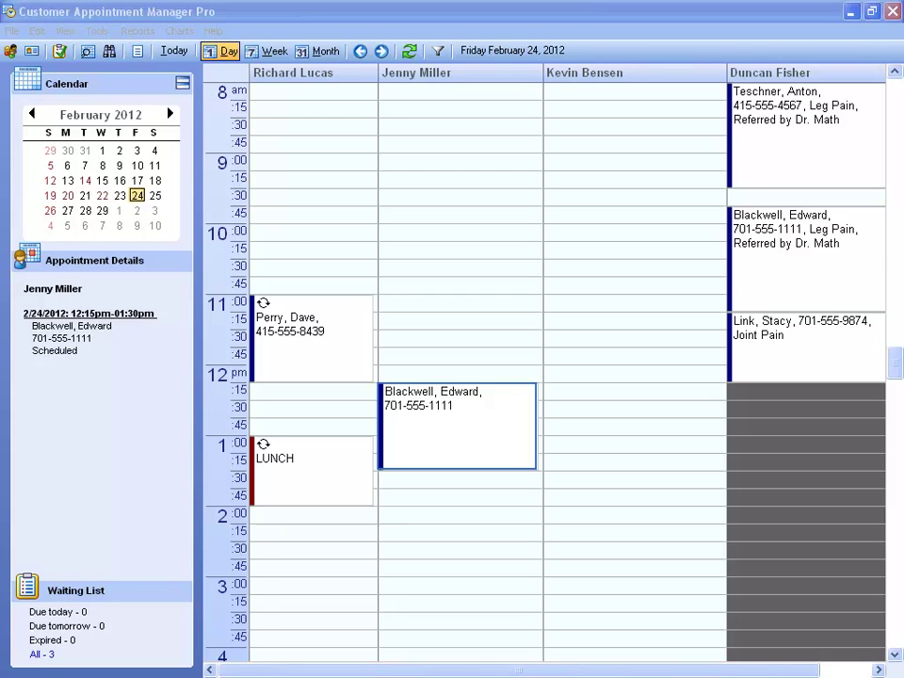
Display the Services Summary pie chart from the Charts menu
{"action": "left_click", "coordinate": [178, 31]}
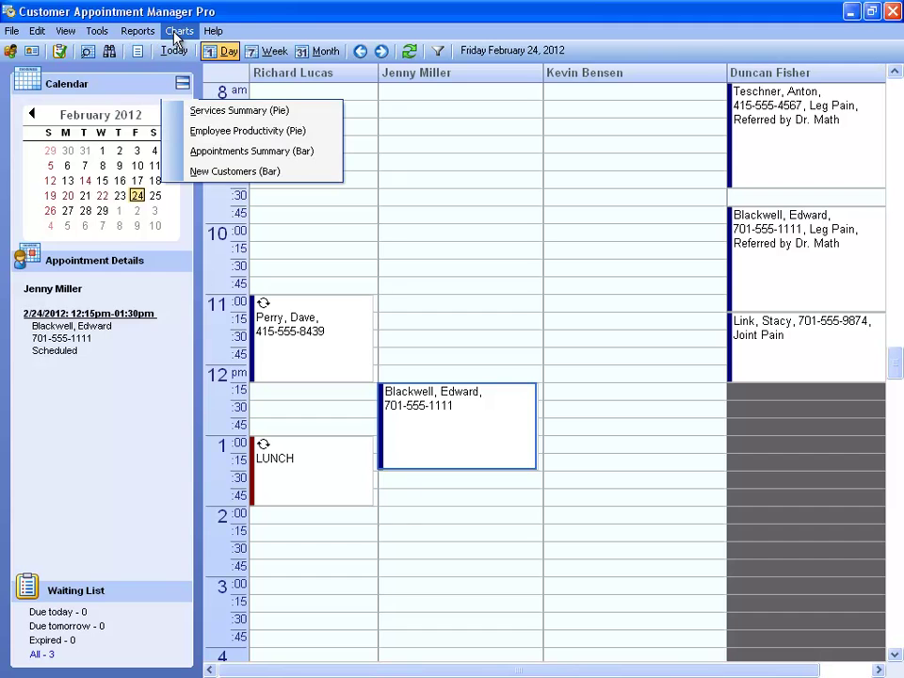
{"action": "left_click", "coordinate": [205, 110]}
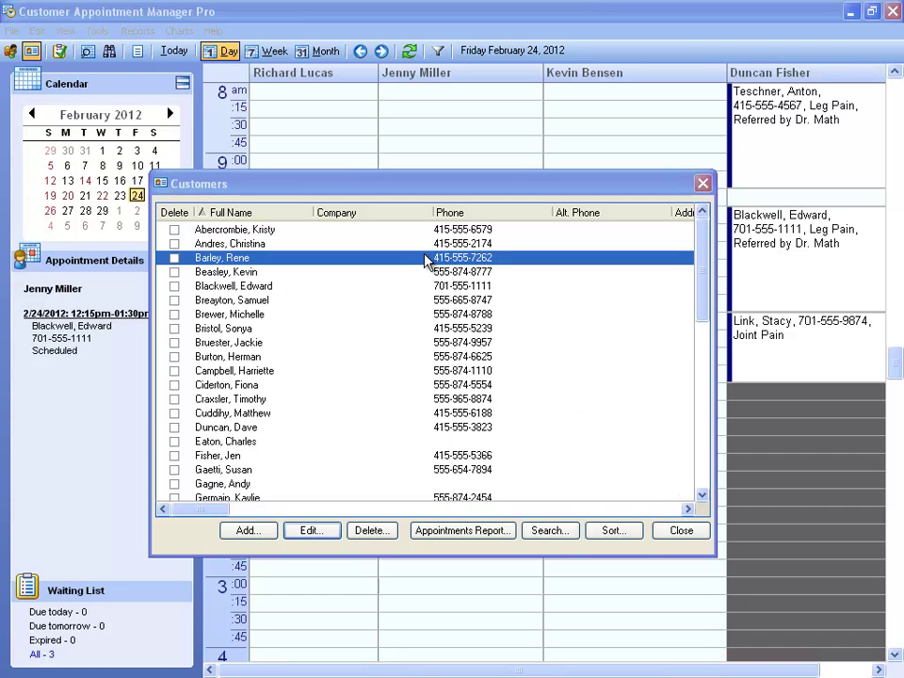
Attach the Agreement file to the third customer's record
{"action": "double_click", "coordinate": [267, 258]}
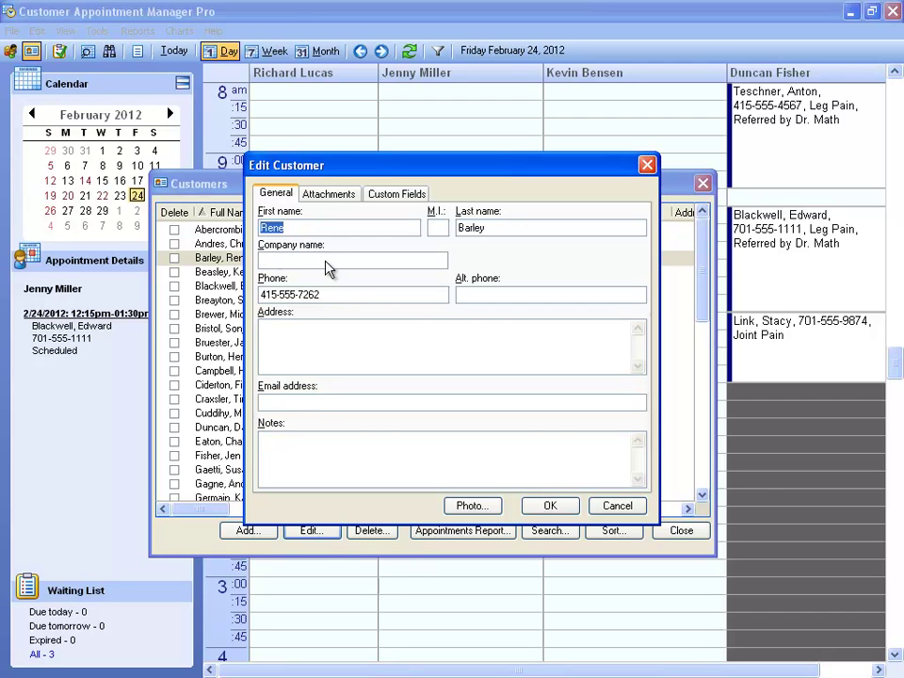
{"action": "left_click", "coordinate": [325, 195]}
{"action": "left_click", "coordinate": [513, 261]}
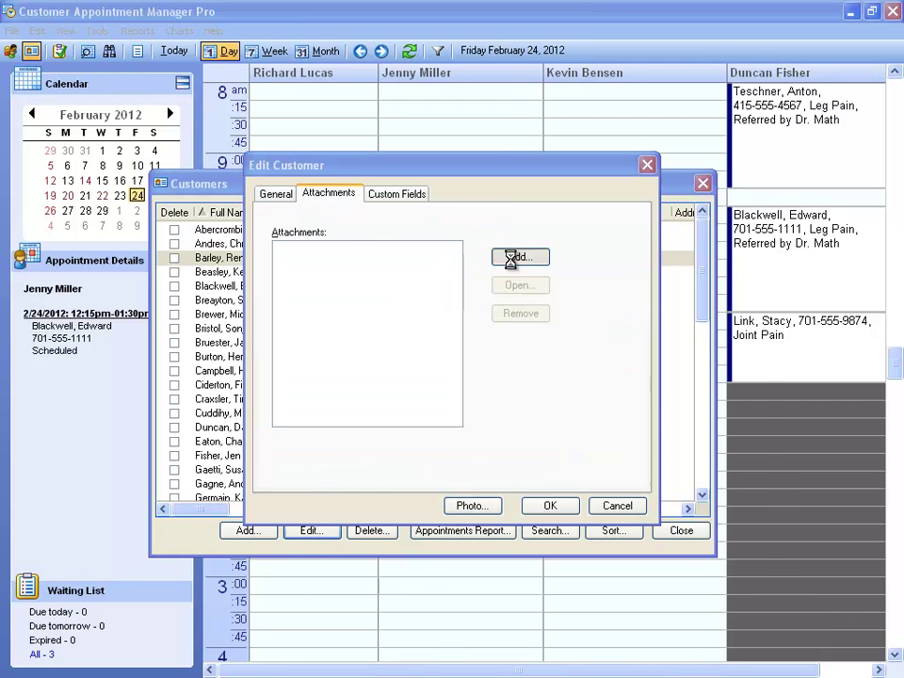
{"action": "left_click", "coordinate": [404, 360]}
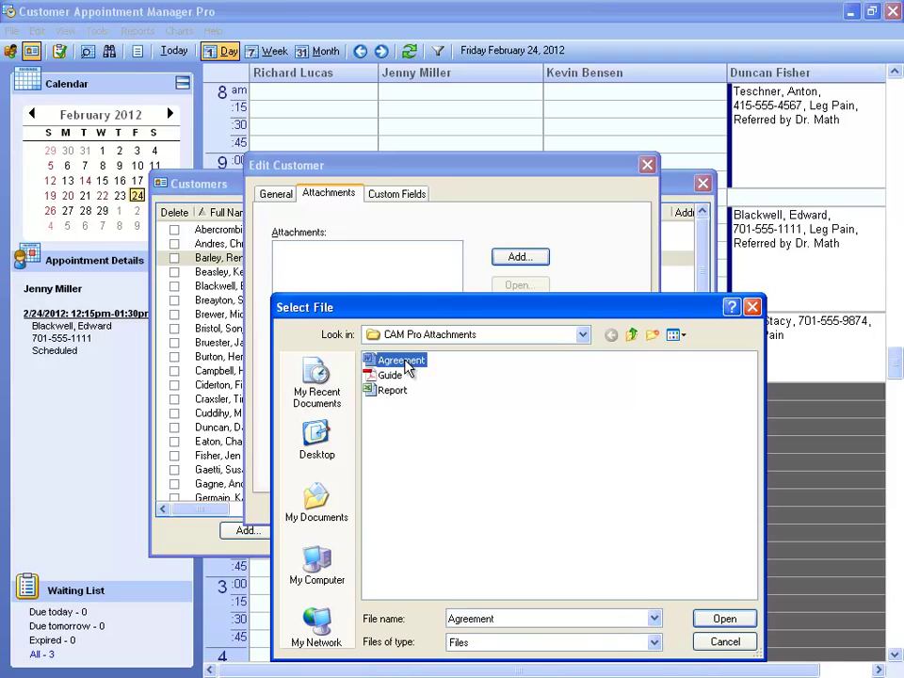
{"action": "left_click", "coordinate": [723, 619]}
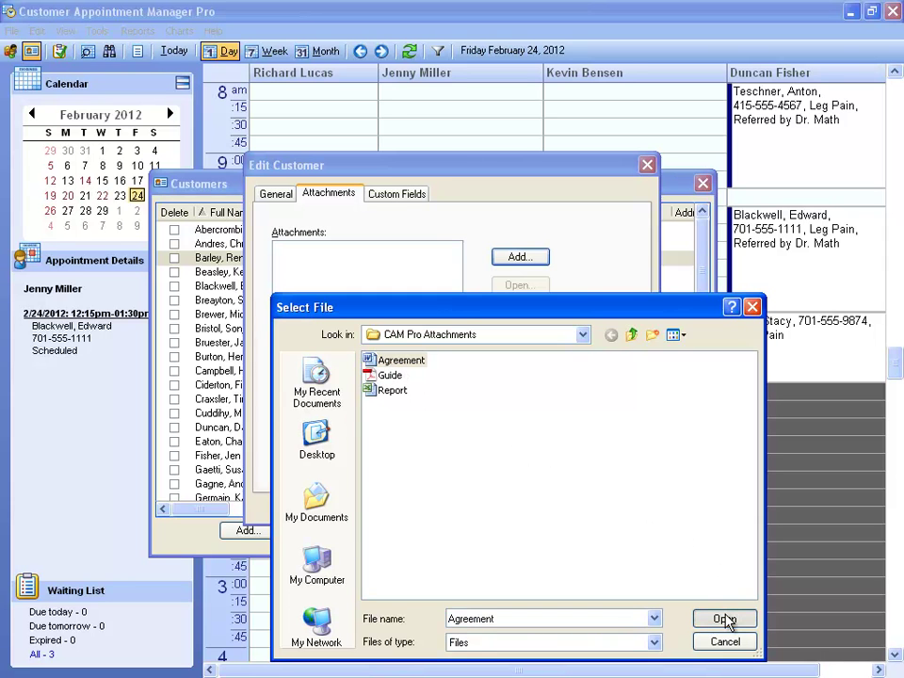
{"action": "left_click", "coordinate": [500, 400]}
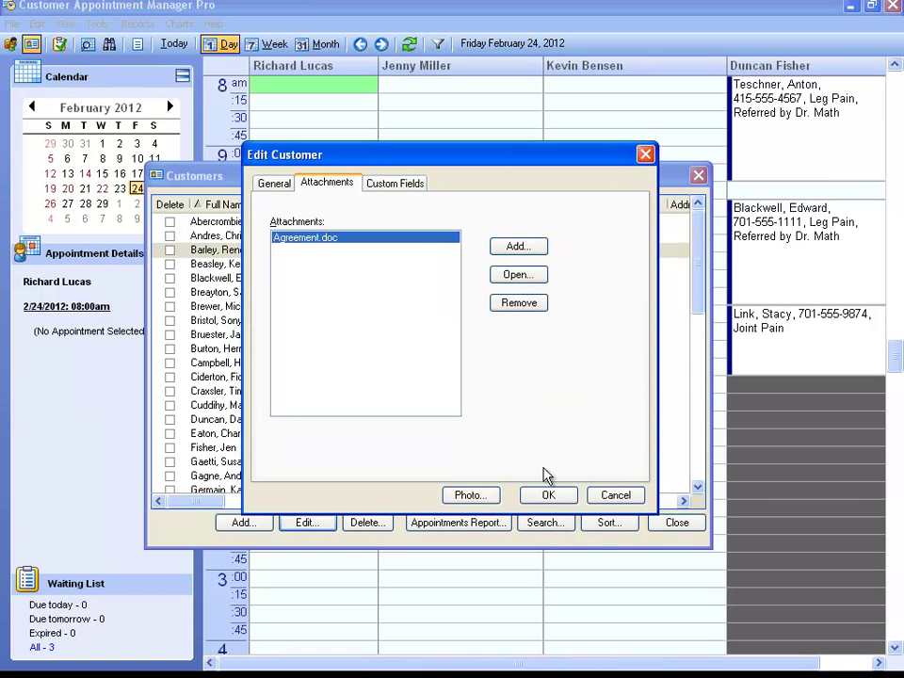
View the customer's photo, then close the photo and the customer record
{"action": "left_click", "coordinate": [480, 496]}
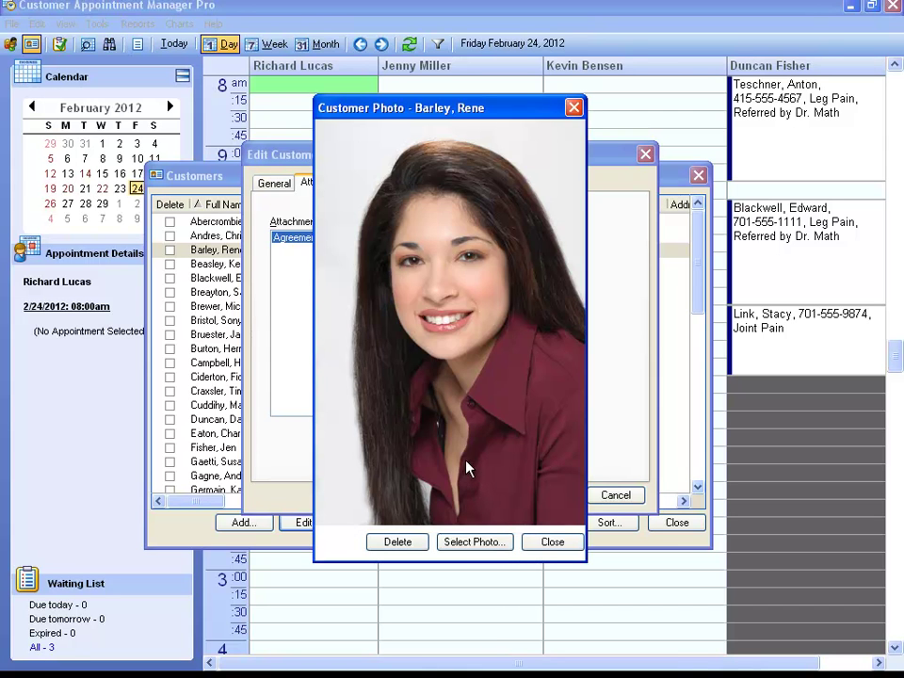
{"action": "left_click", "coordinate": [551, 543]}
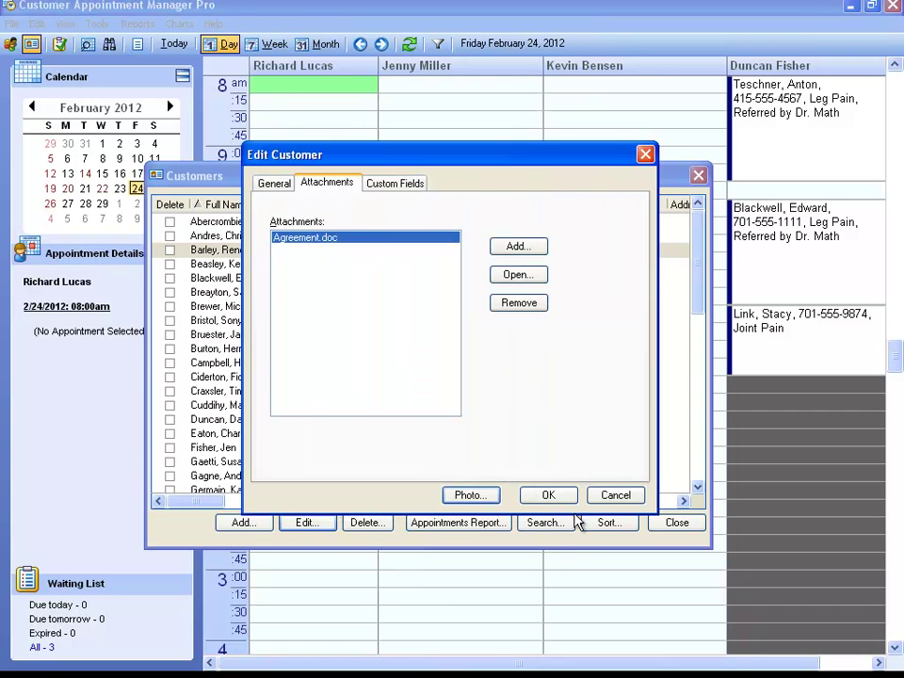
{"action": "left_click", "coordinate": [601, 496]}
Close the customer list and open the appointment request web page settings in maximized TakeAppointments.com
{"action": "left_click", "coordinate": [665, 529]}
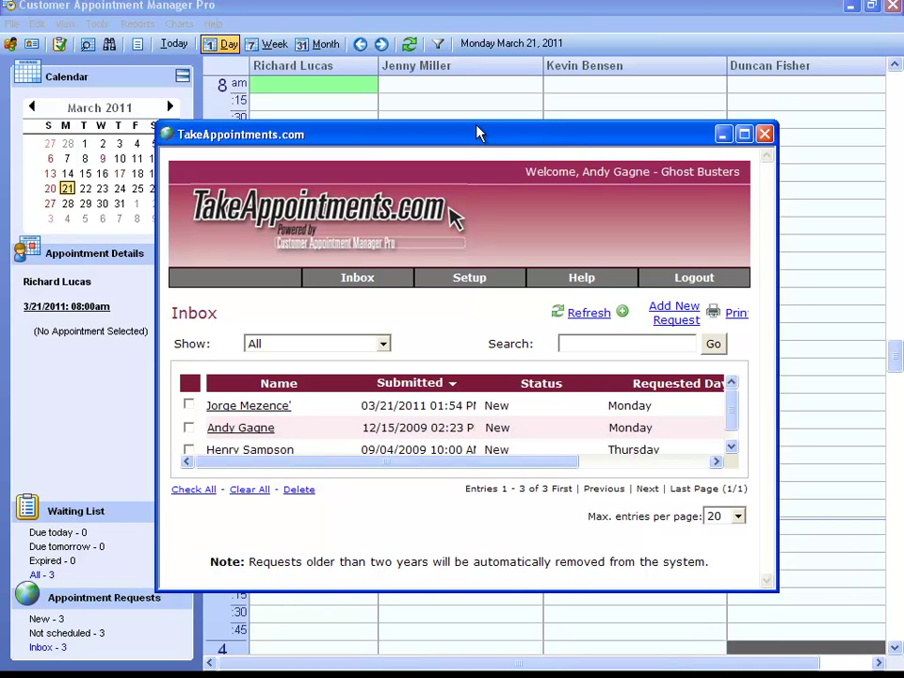
{"action": "left_click", "coordinate": [743, 133]}
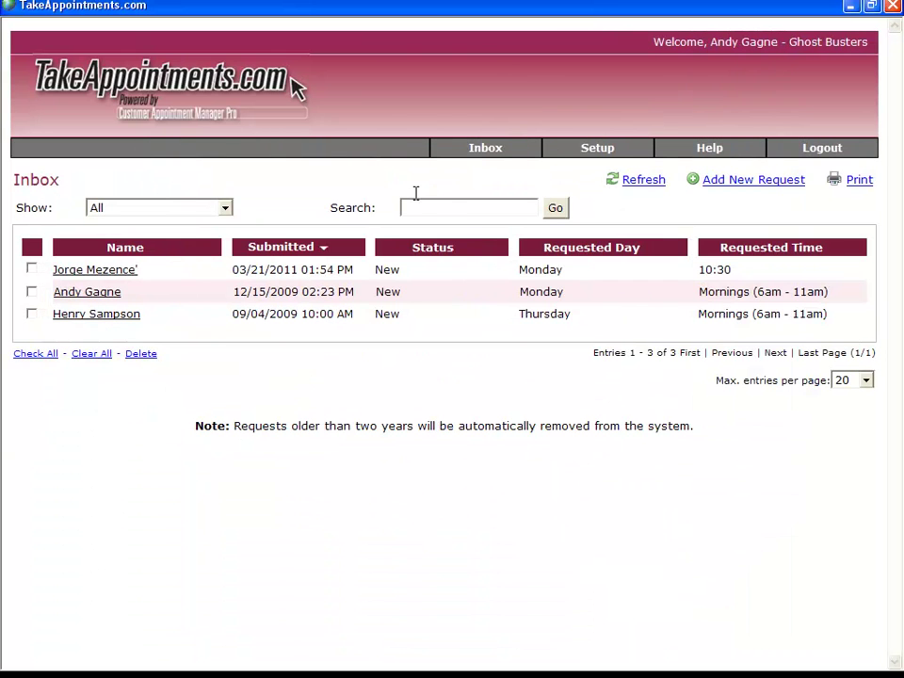
{"action": "left_click", "coordinate": [594, 151]}
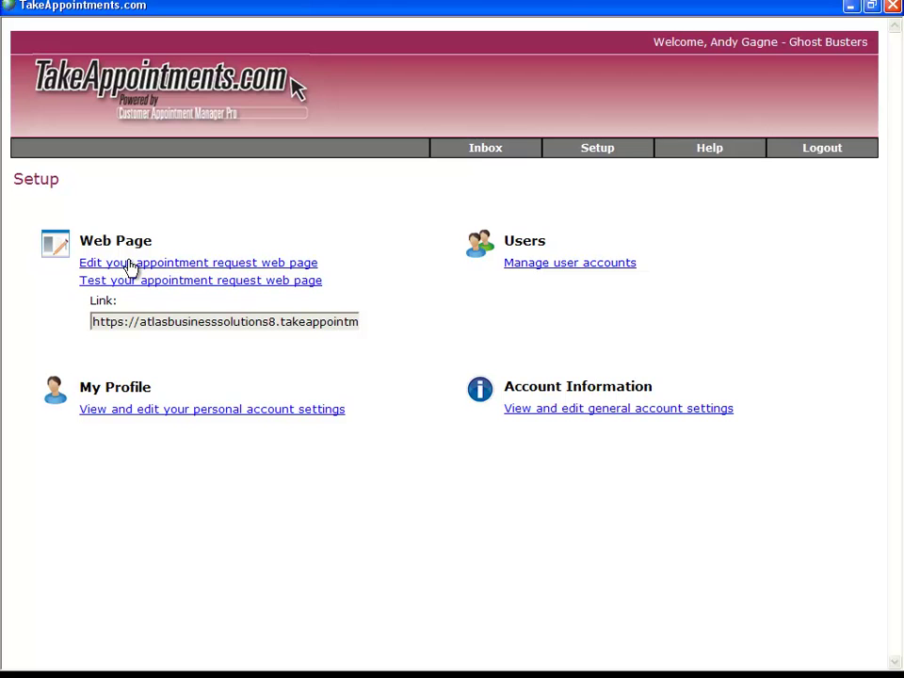
{"action": "left_click", "coordinate": [129, 265]}
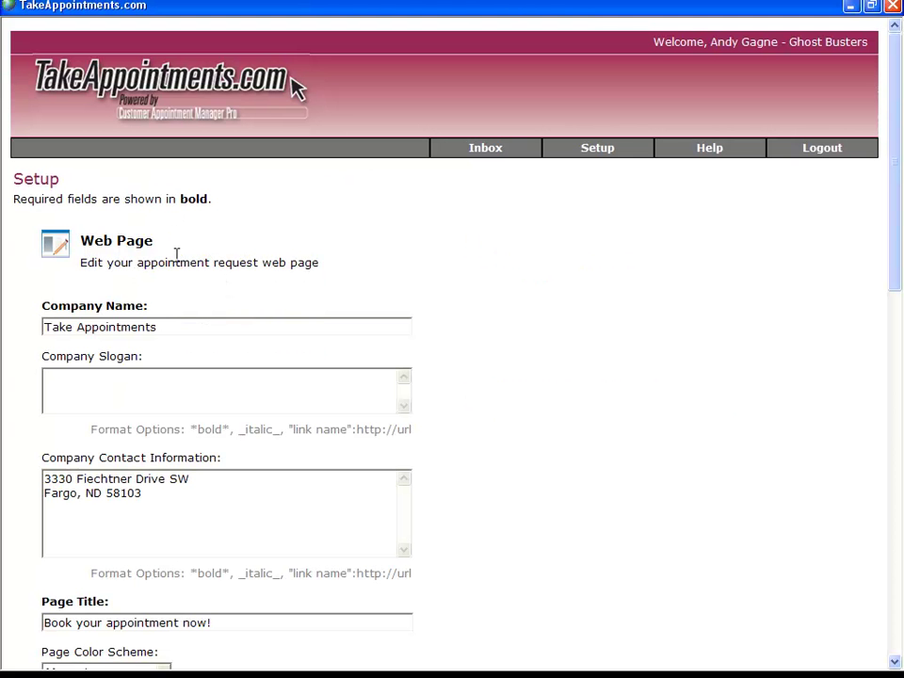
Scroll through the request page settings and save them
{"action": "scroll", "coordinate": [185, 306], "scroll_direction": "down", "scroll_amount": 3}
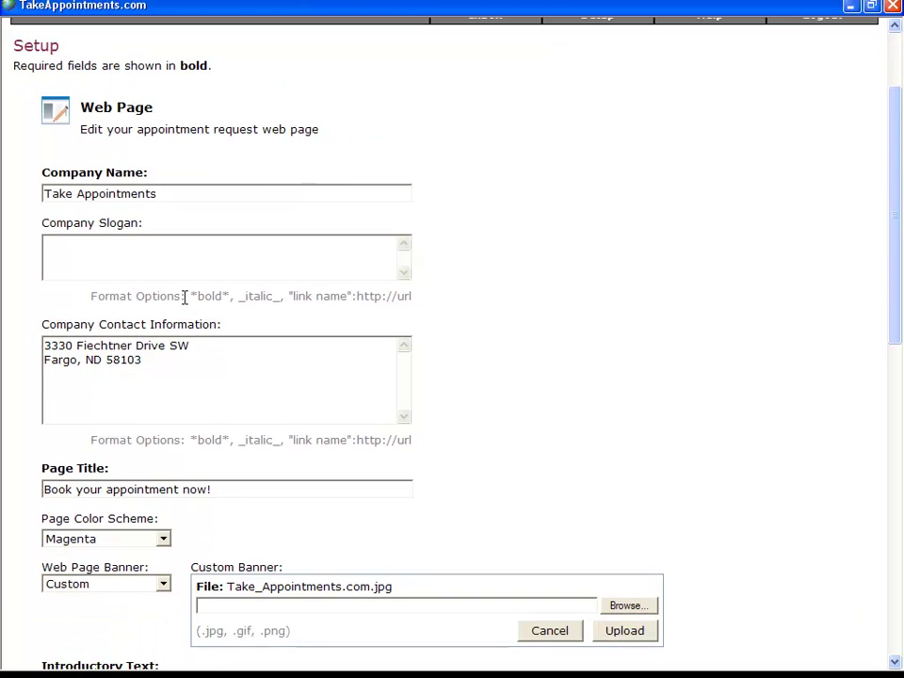
{"action": "scroll", "coordinate": [185, 295], "scroll_direction": "down", "scroll_amount": 2}
{"action": "scroll", "coordinate": [185, 291], "scroll_direction": "down", "scroll_amount": 2}
{"action": "scroll", "coordinate": [185, 299], "scroll_direction": "down", "scroll_amount": 4}
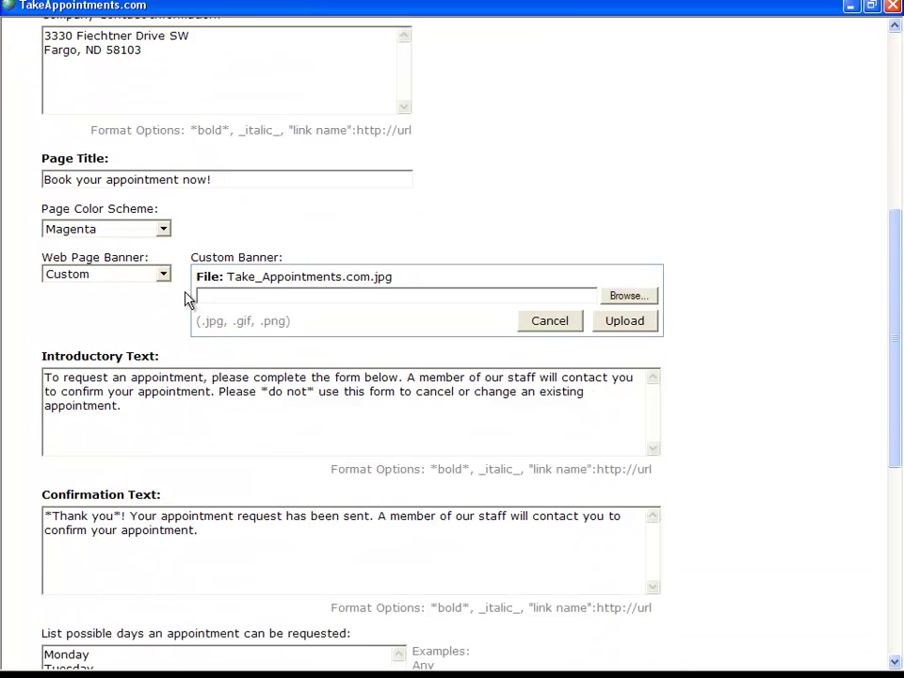
{"action": "scroll", "coordinate": [186, 299], "scroll_direction": "down", "scroll_amount": 7}
{"action": "scroll", "coordinate": [187, 298], "scroll_direction": "down", "scroll_amount": 3}
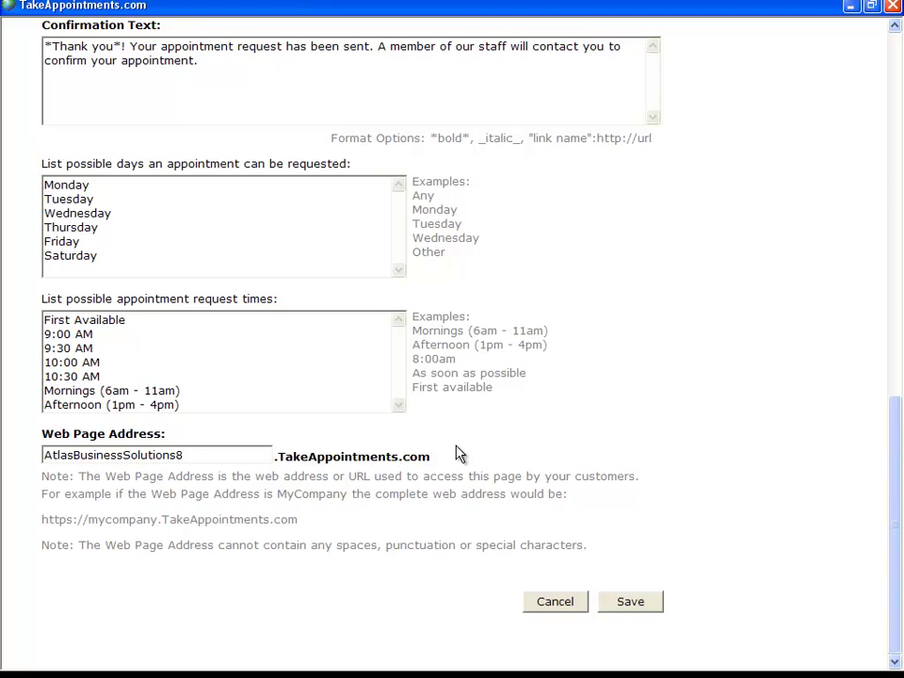
{"action": "left_click", "coordinate": [608, 599]}
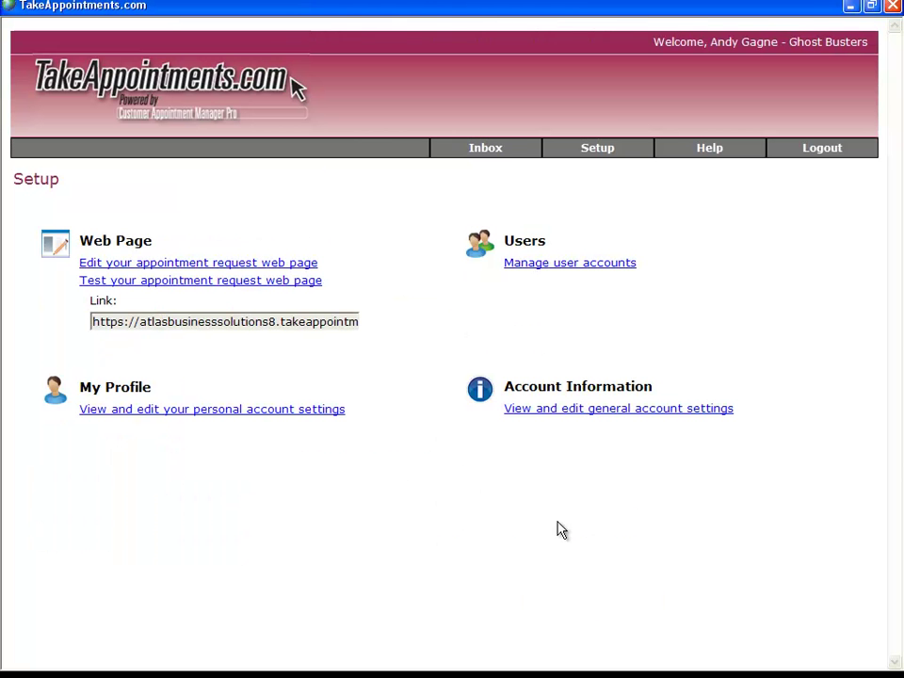
Preview the public appointment request form, scroll through it, and close the preview
{"action": "left_click", "coordinate": [147, 282]}
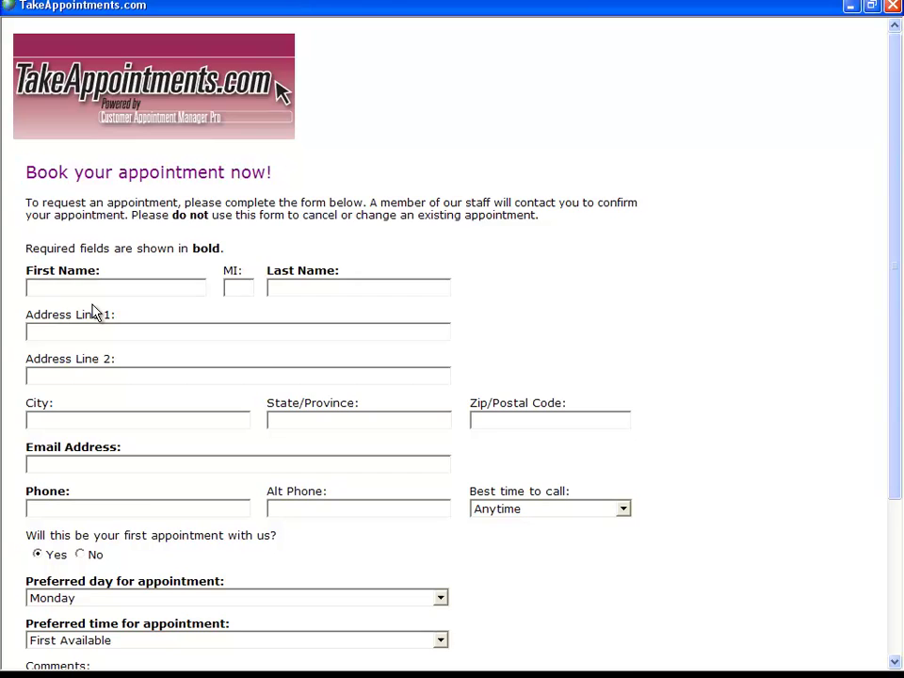
{"action": "scroll", "coordinate": [93, 312], "scroll_direction": "down", "scroll_amount": 2}
{"action": "scroll", "coordinate": [93, 311], "scroll_direction": "down", "scroll_amount": 3}
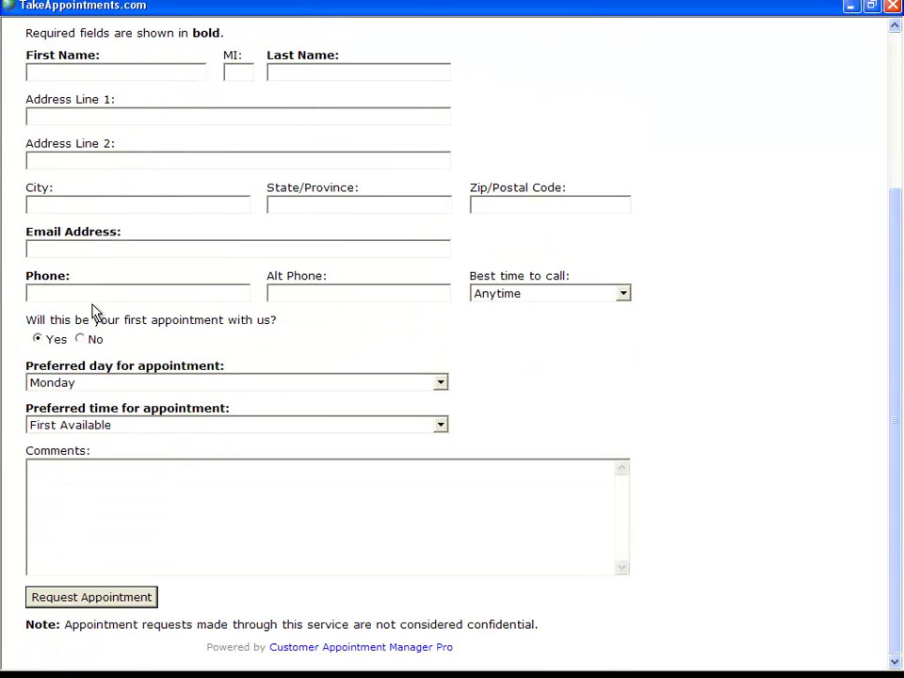
{"action": "left_click", "coordinate": [891, 5]}
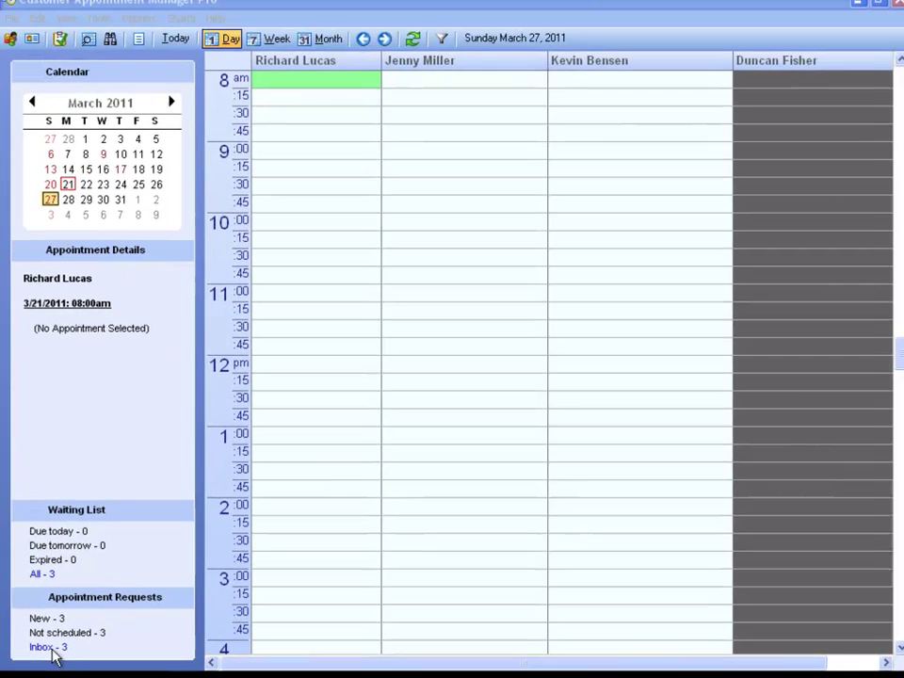
Open the Inbox of 3 requests and view the newest one, asking for Monday 10:30
{"action": "left_click", "coordinate": [50, 648]}
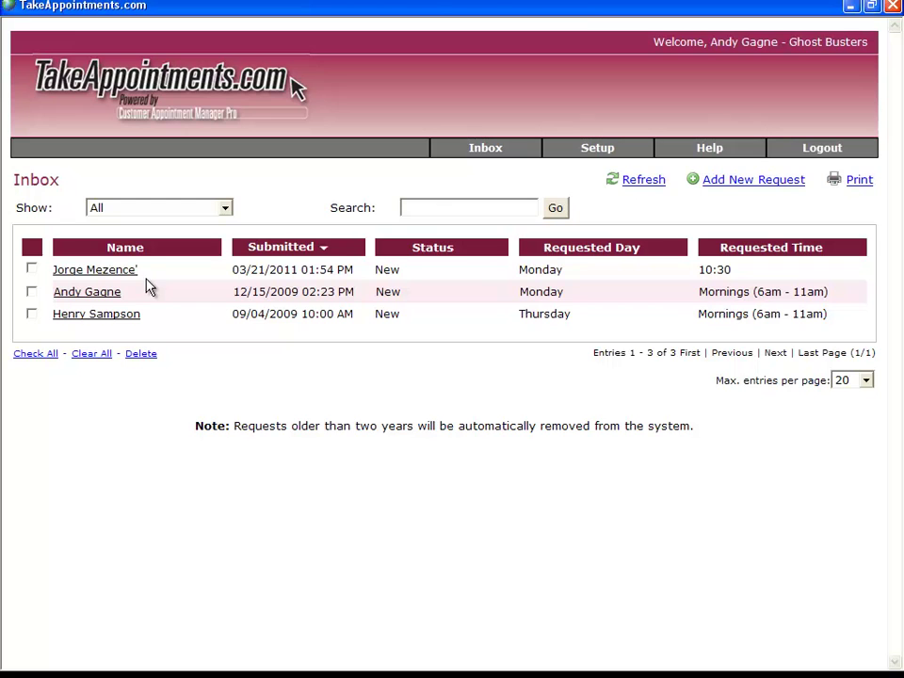
{"action": "left_click", "coordinate": [120, 273]}
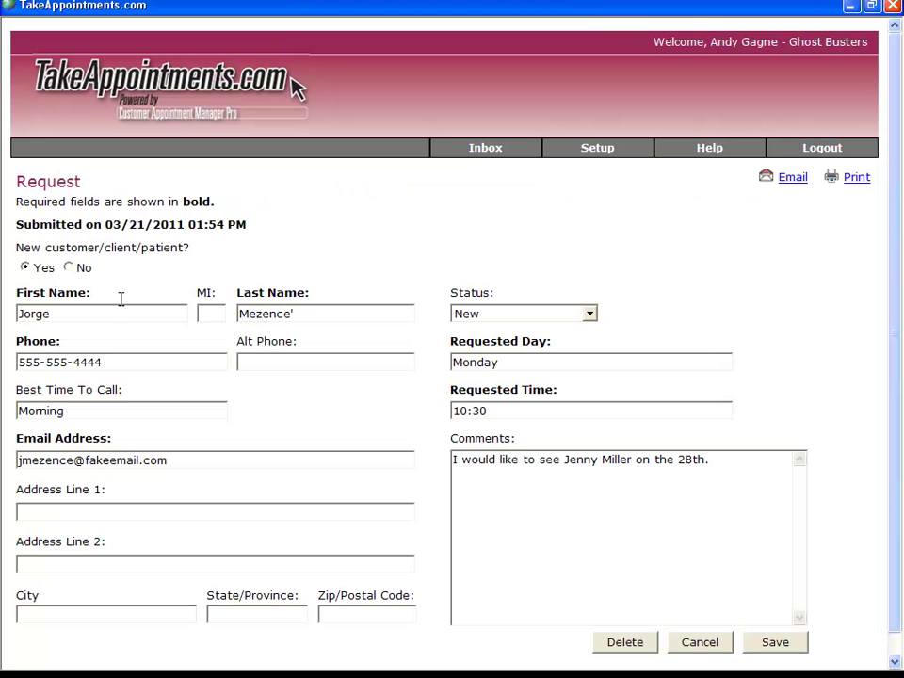
{"action": "left_click", "coordinate": [251, 355]}
Start a new appointment in the second staff member's 10:30–11:00 slot on March 28, 2011
{"action": "left_click", "coordinate": [871, 6]}
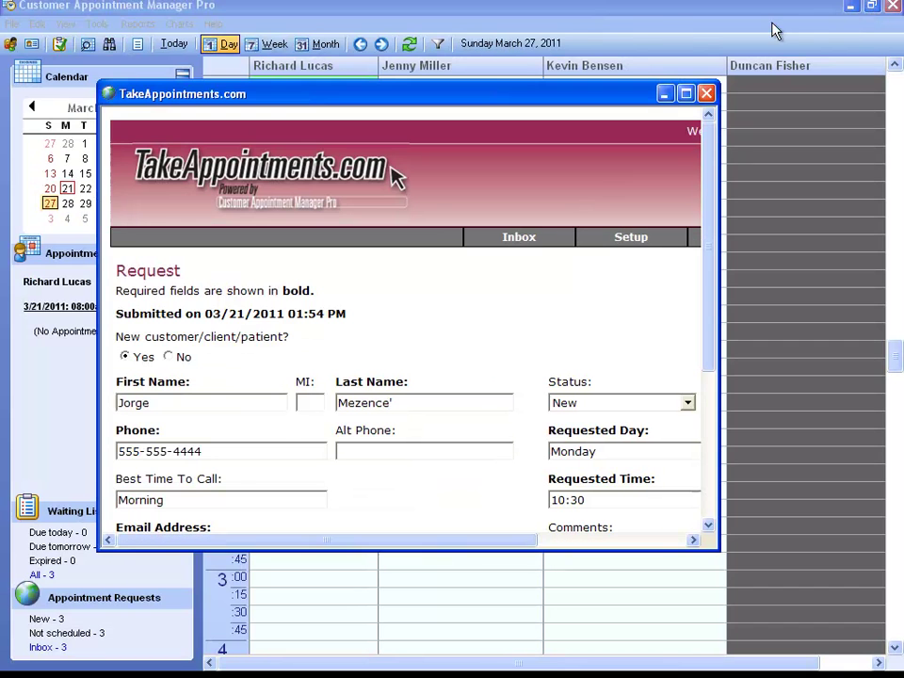
{"action": "left_click", "coordinate": [598, 60]}
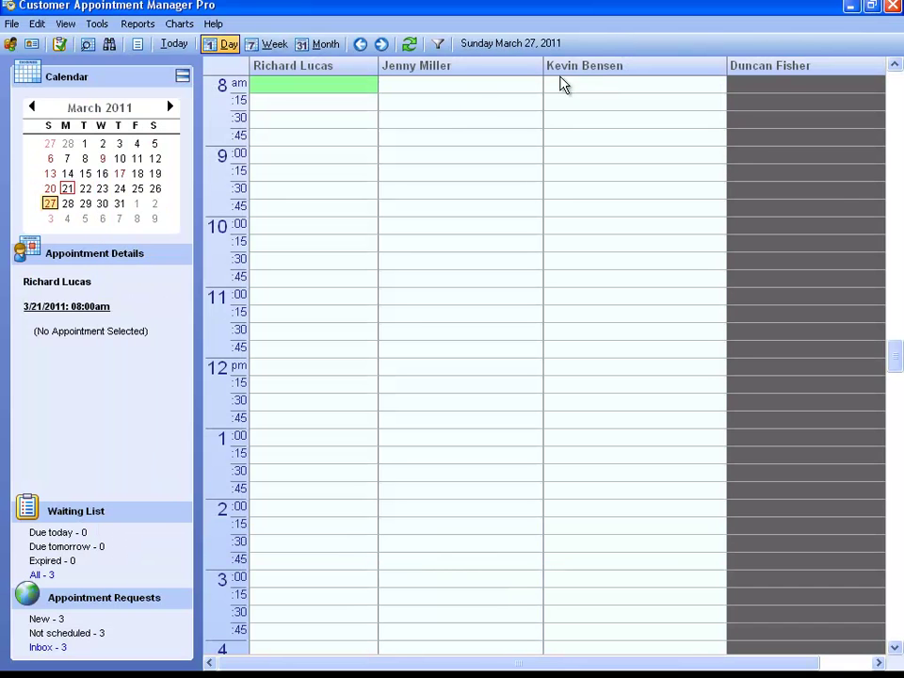
{"action": "left_click", "coordinate": [67, 203]}
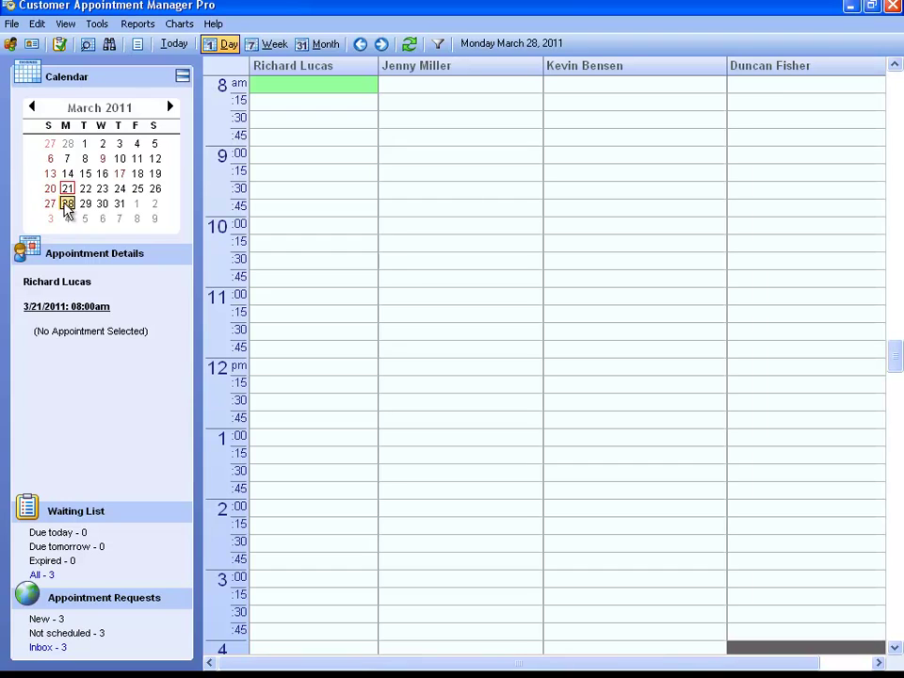
{"action": "left_click", "coordinate": [425, 119]}
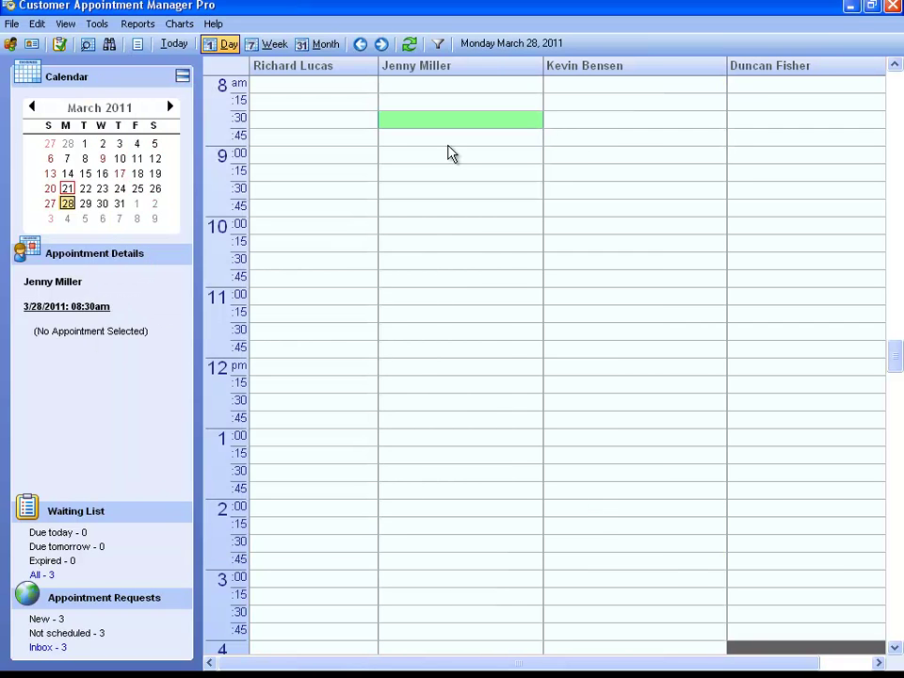
{"action": "left_click", "coordinate": [442, 263]}
{"action": "left_click_drag", "start_coordinate": [443, 262], "coordinate": [443, 292]}
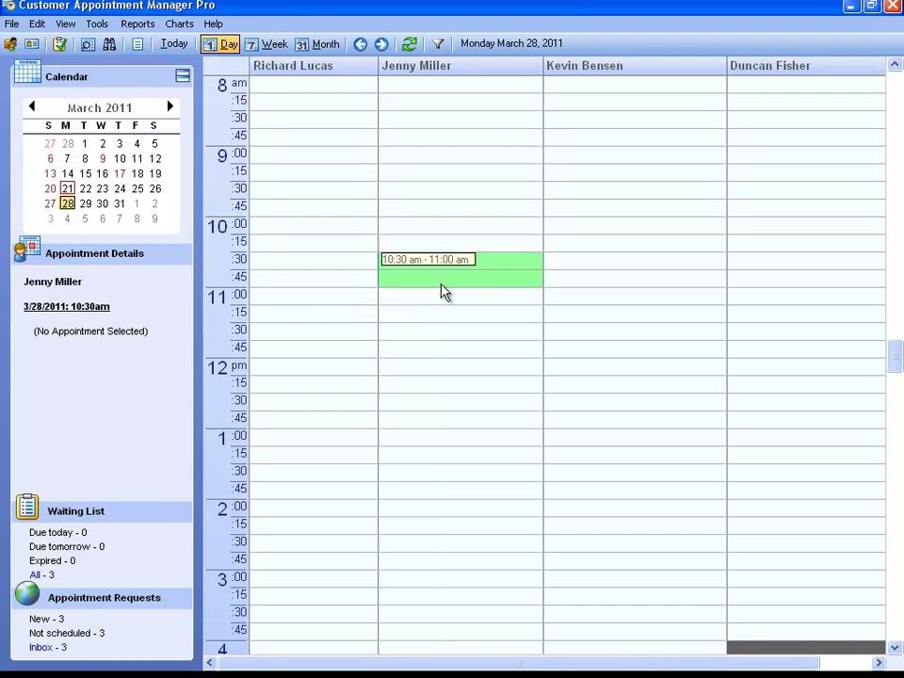
{"action": "double_click", "coordinate": [448, 279]}
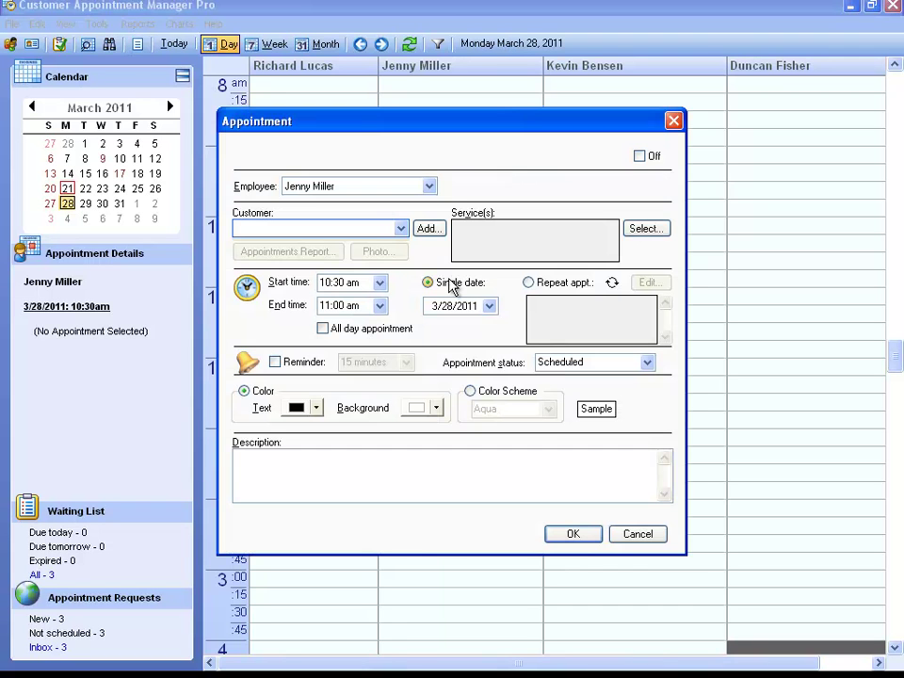
Add the online requester as a new customer via Import and save the 10:30 appointment
{"action": "left_click", "coordinate": [429, 230]}
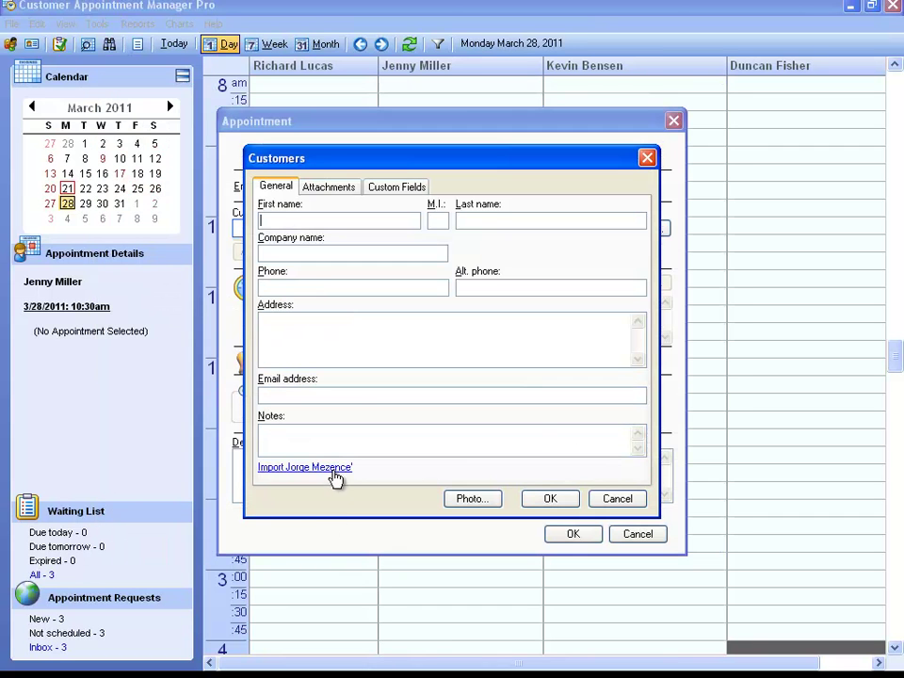
{"action": "left_click", "coordinate": [336, 468]}
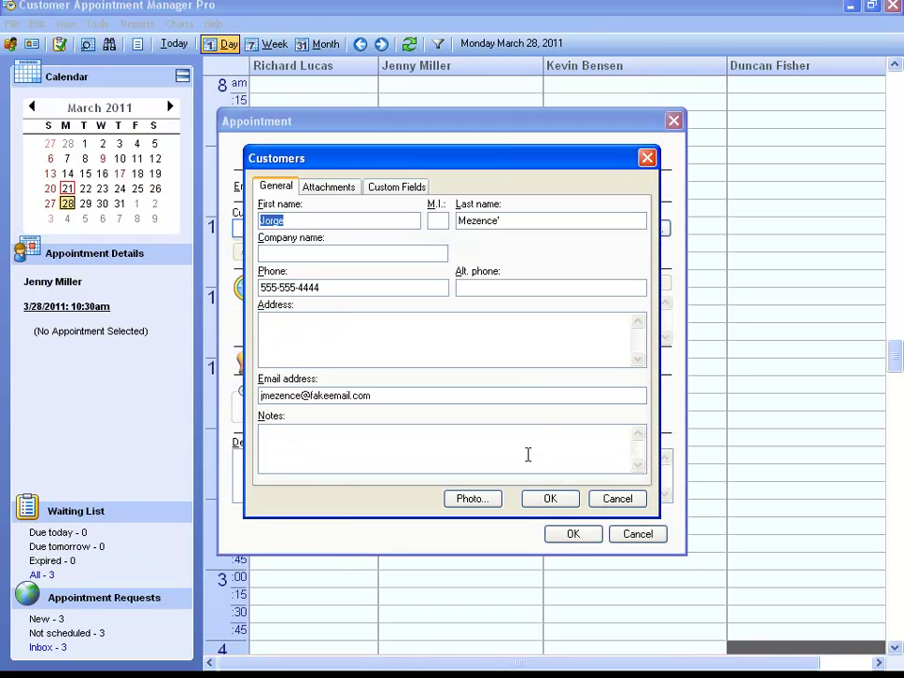
{"action": "left_click", "coordinate": [562, 506]}
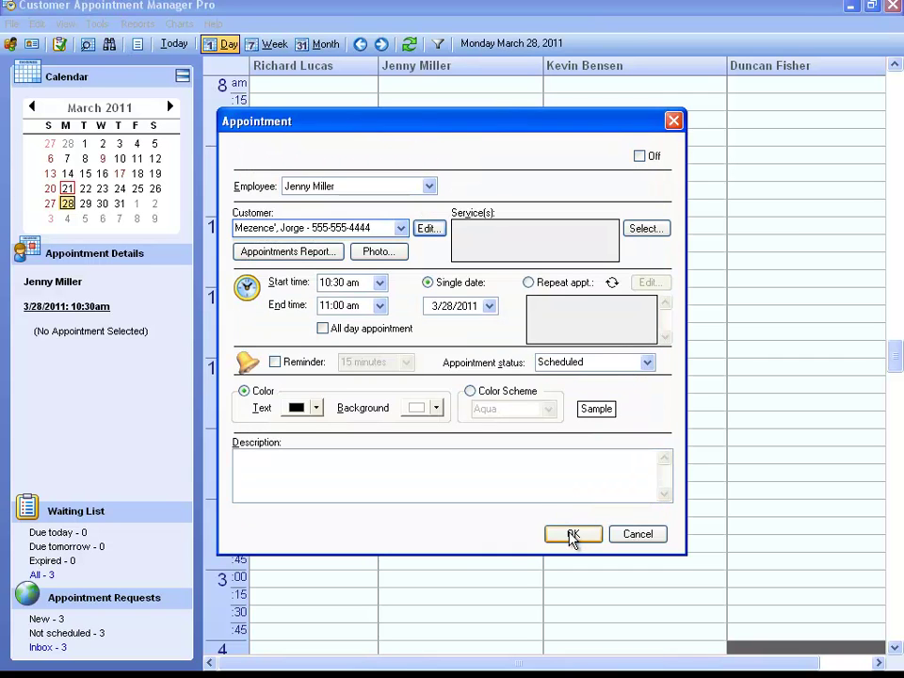
{"action": "left_click", "coordinate": [571, 534]}
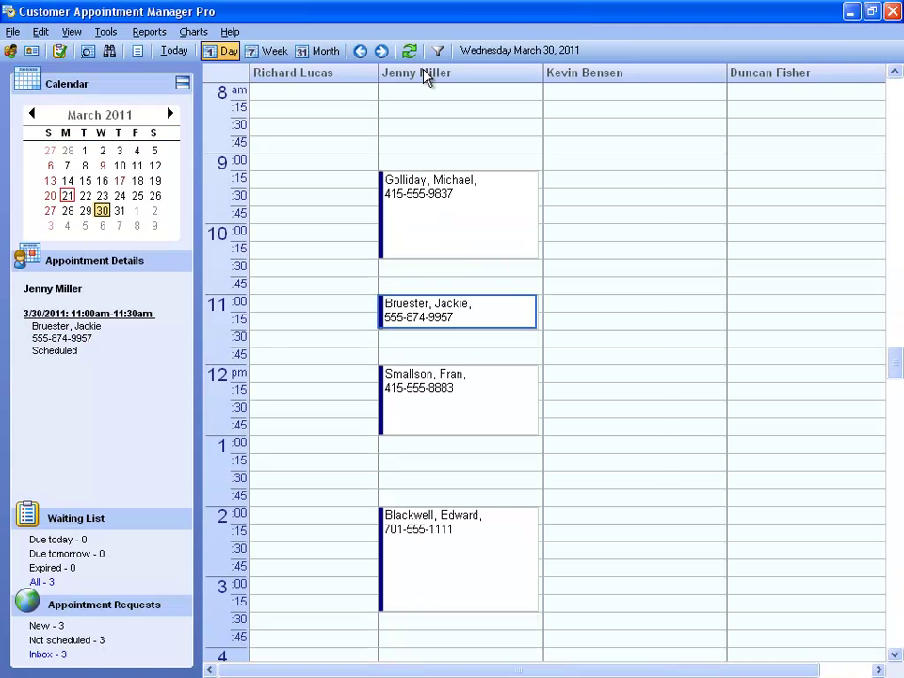
Test the employee's Google Calendar connection successfully and save the employee settings
{"action": "double_click", "coordinate": [424, 75]}
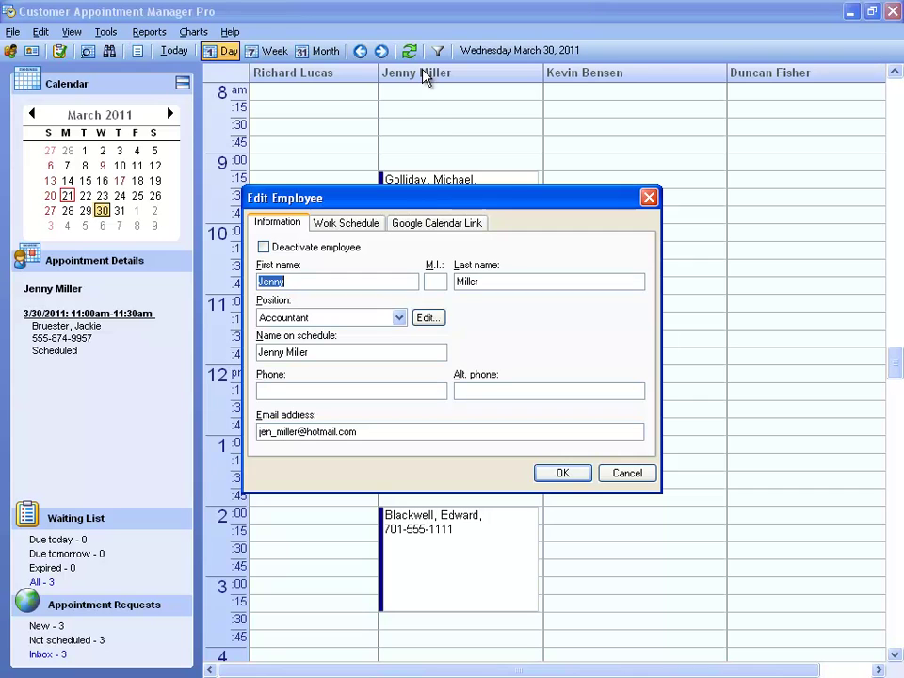
{"action": "left_click", "coordinate": [431, 226]}
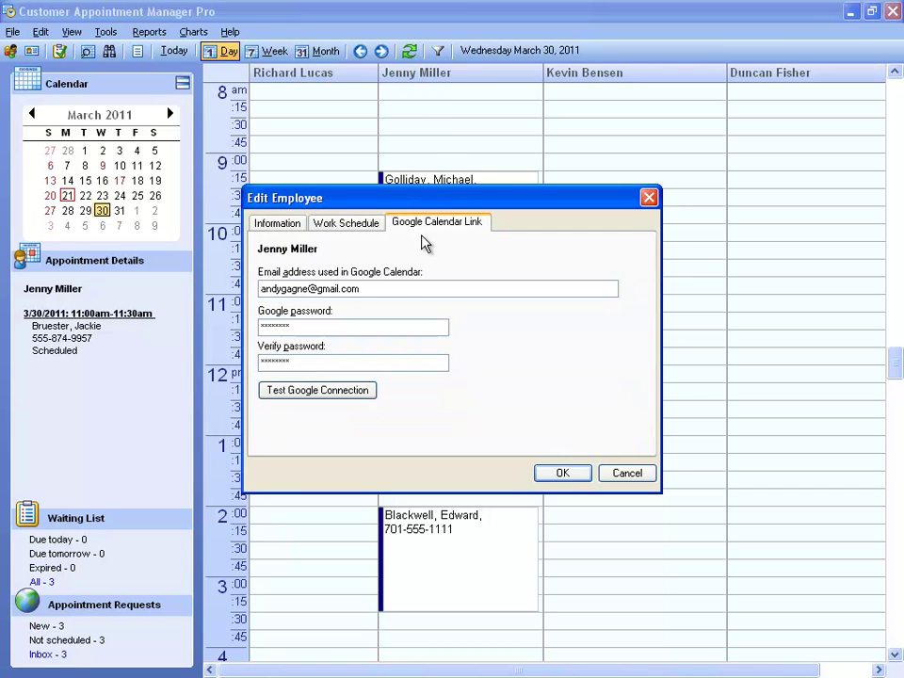
{"action": "key", "text": "Tab"}
{"action": "key", "text": "Tab"}
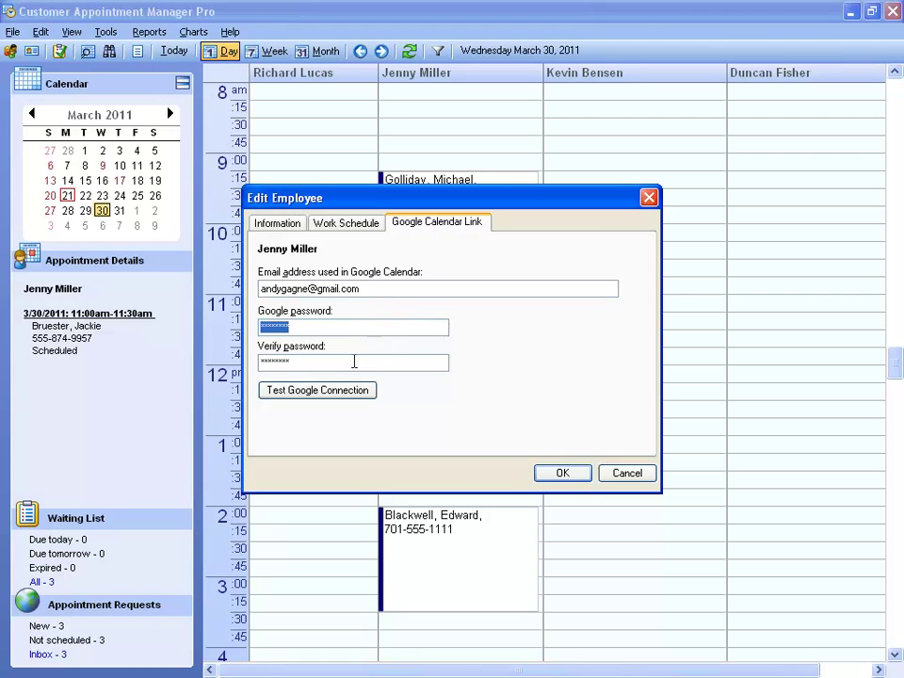
{"action": "key", "text": "Tab"}
{"action": "left_click", "coordinate": [350, 392]}
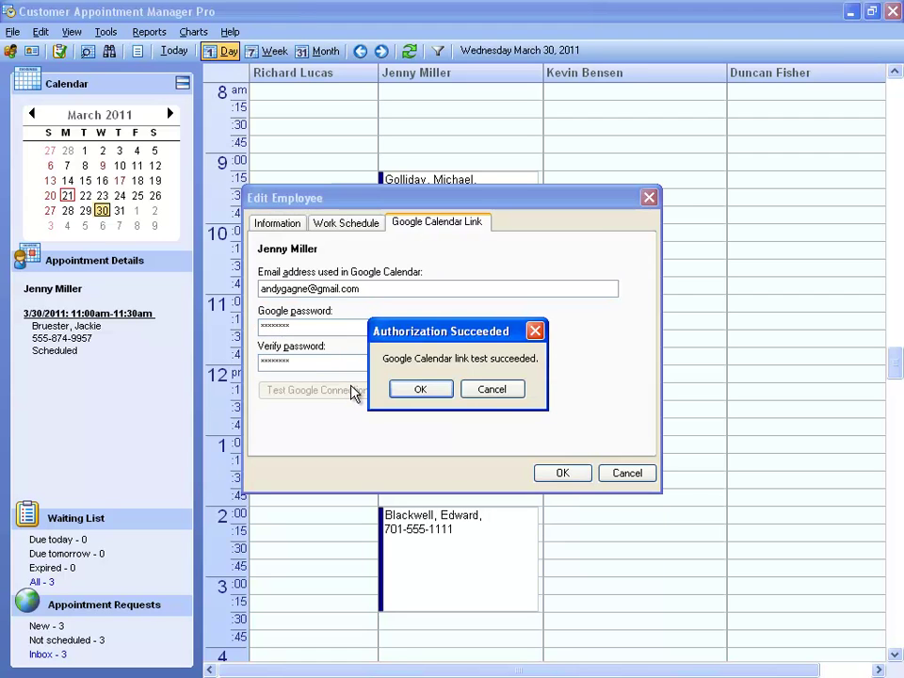
{"action": "left_click", "coordinate": [418, 391]}
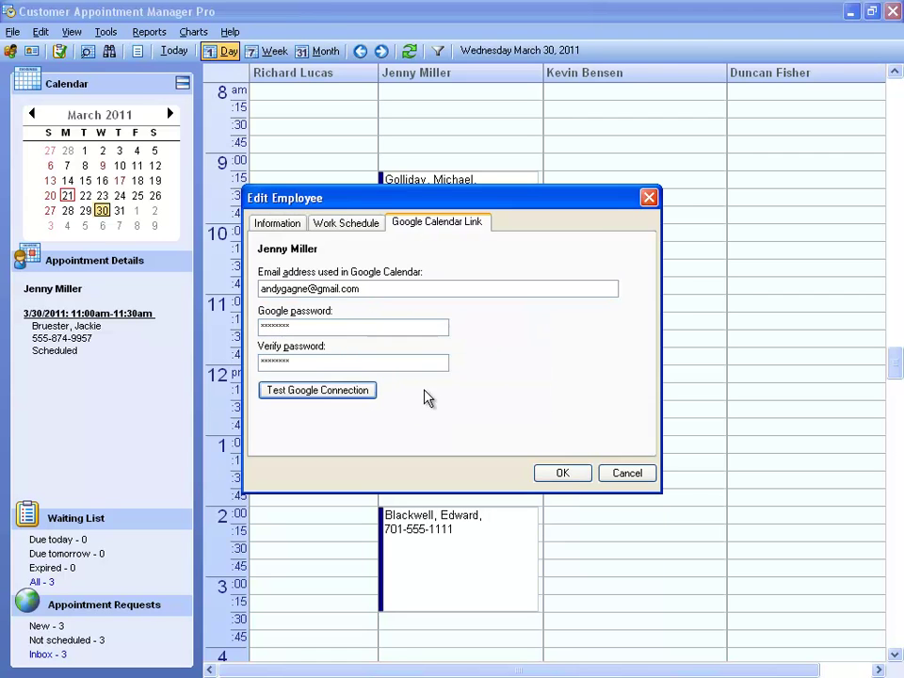
{"action": "left_click", "coordinate": [578, 477]}
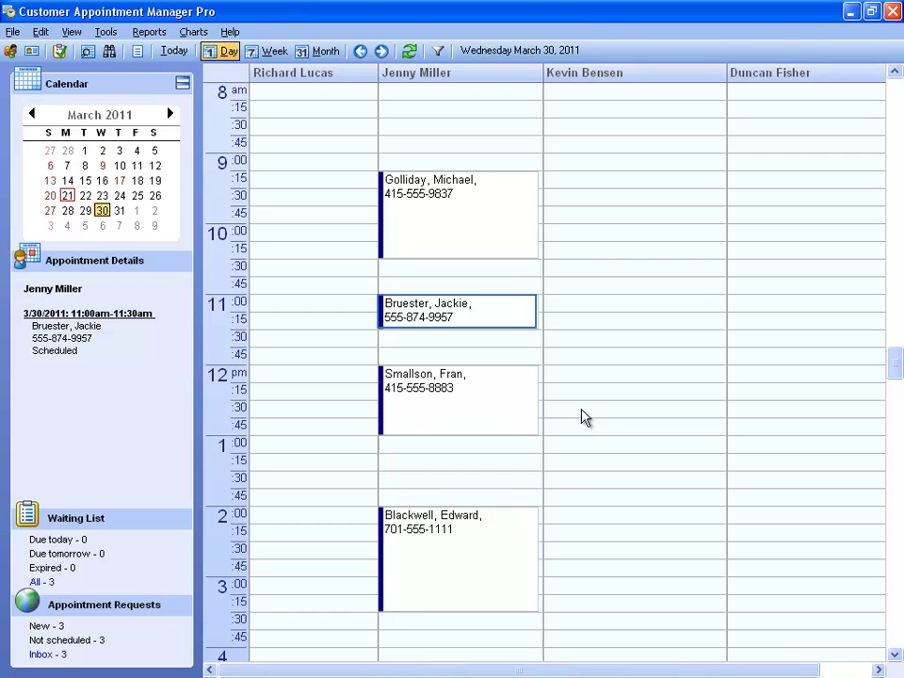
Send the next 5 days of appointments to Google Calendar
{"action": "left_click", "coordinate": [106, 32]}
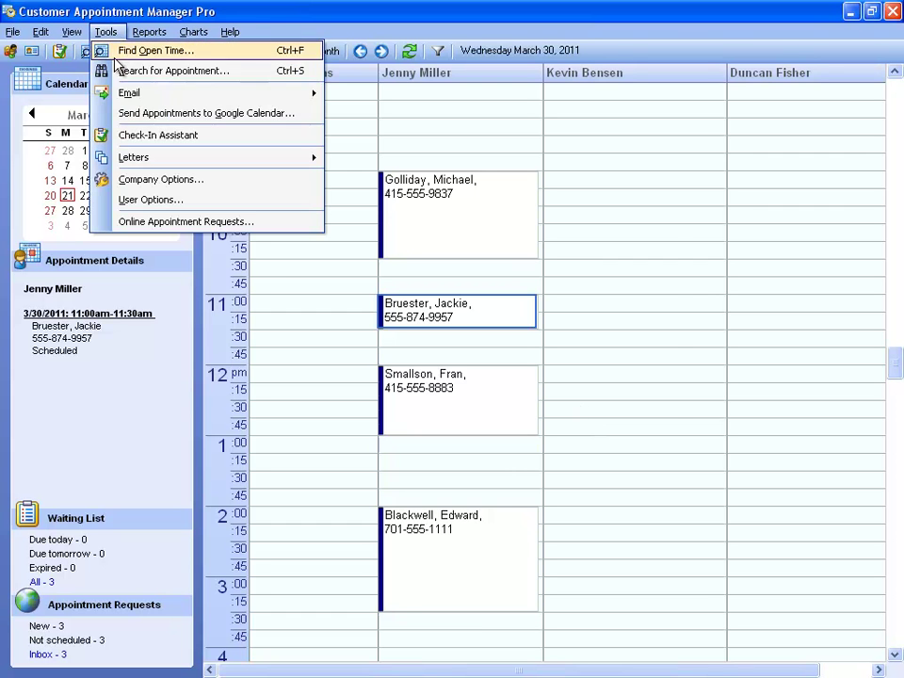
{"action": "left_click", "coordinate": [120, 113]}
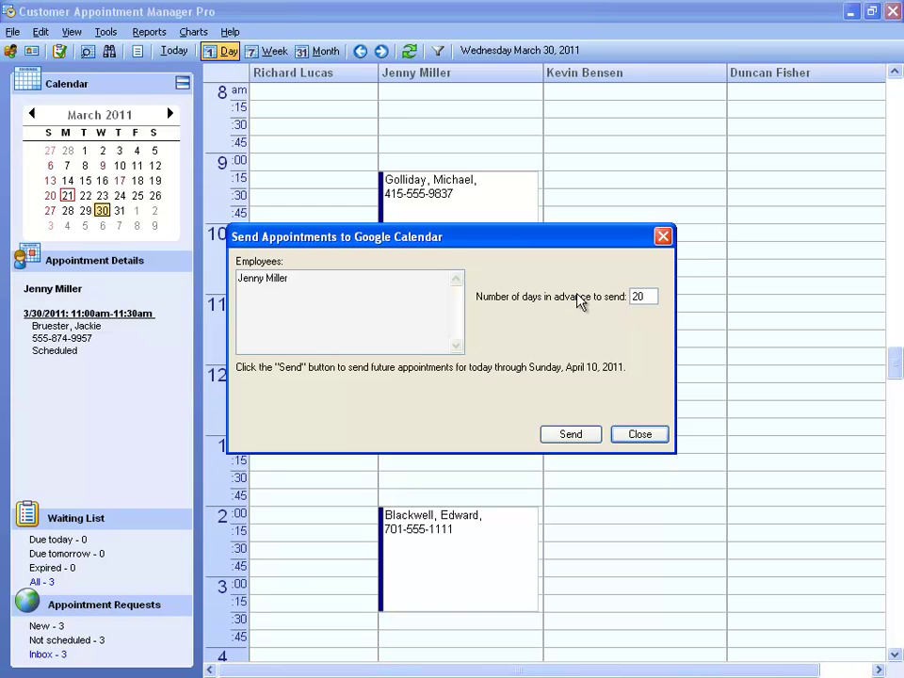
{"action": "double_click", "coordinate": [636, 295]}
{"action": "key", "text": "BackSpace"}
{"action": "type", "text": "5"}
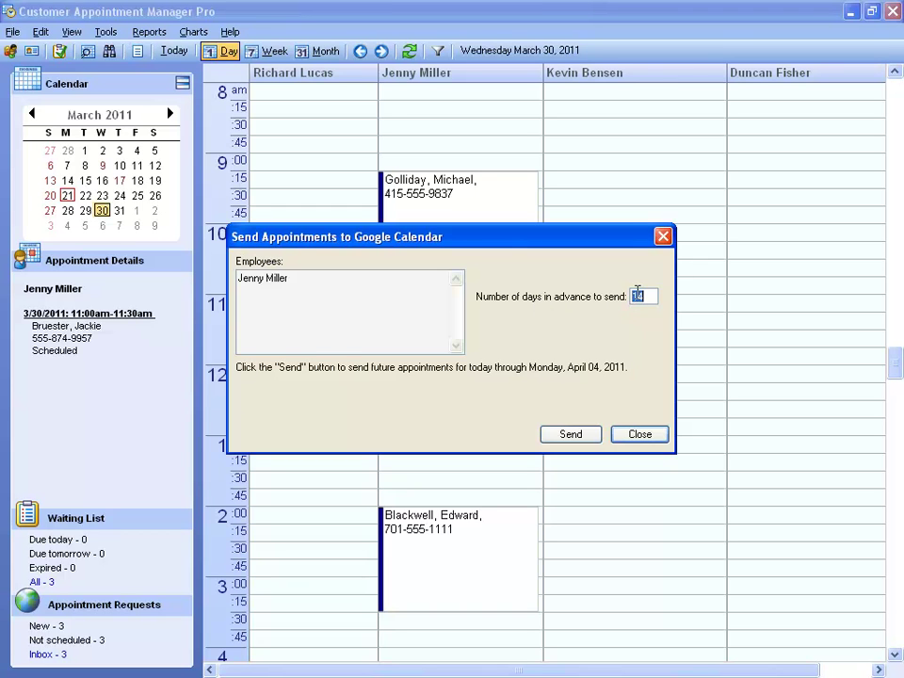
{"action": "left_click", "coordinate": [581, 433]}
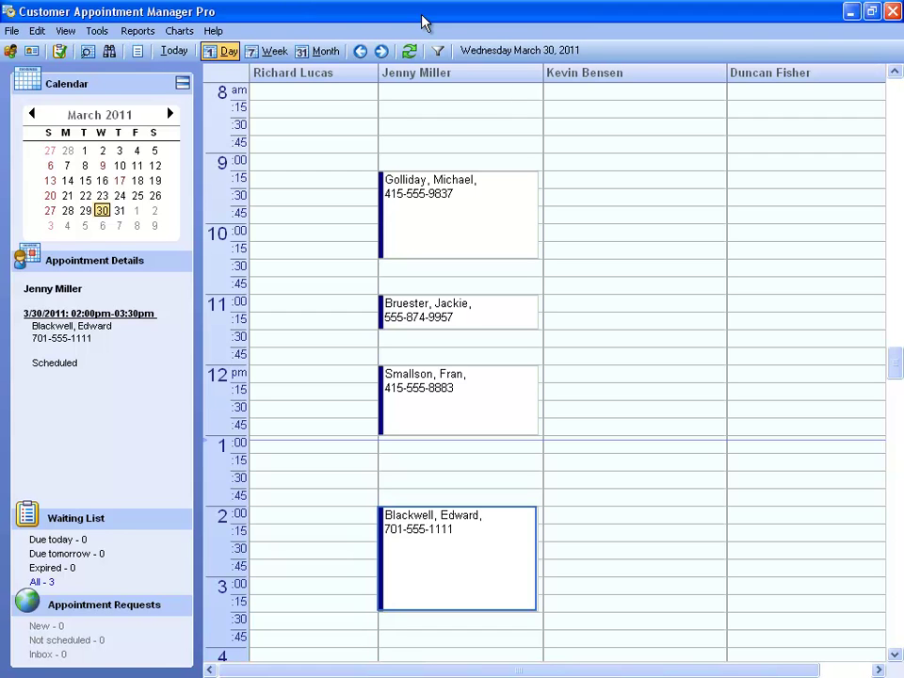
Check in the 02:00 PM customer at 01:05 pm, mark the visit Completed, and close the list
{"action": "left_click", "coordinate": [59, 53]}
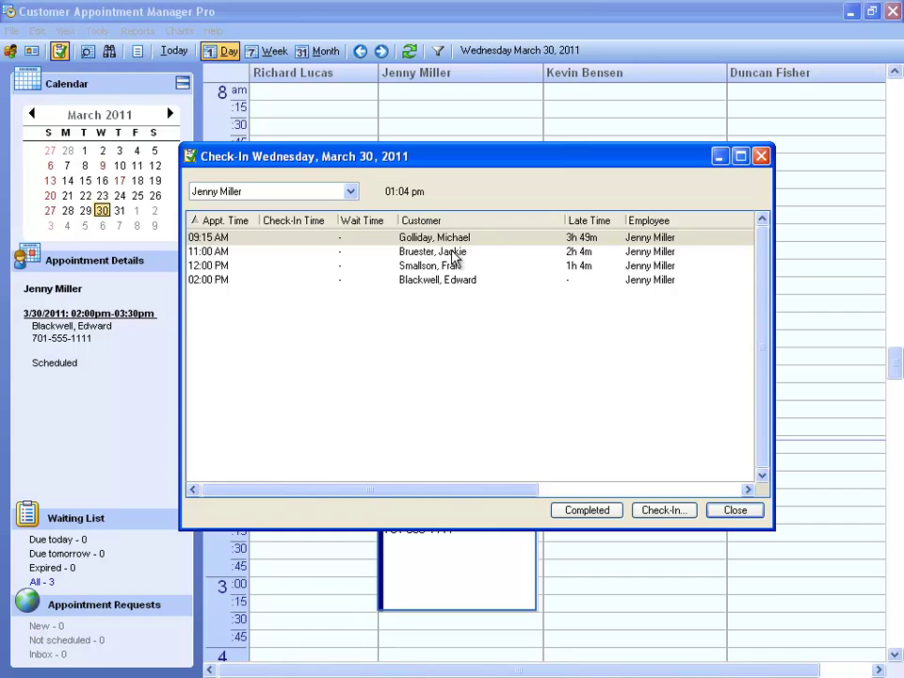
{"action": "left_click", "coordinate": [242, 281]}
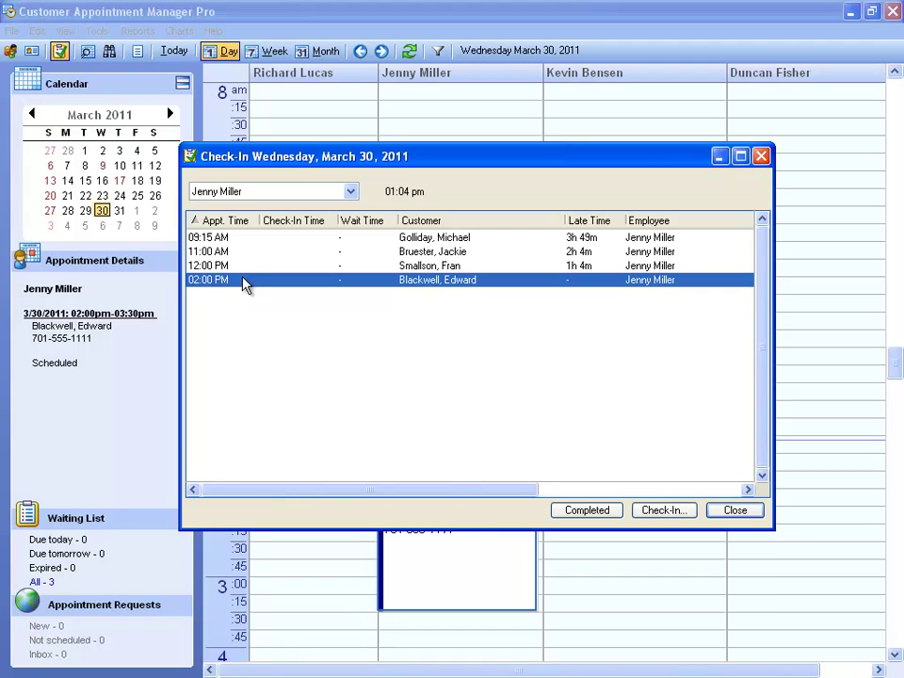
{"action": "left_click", "coordinate": [663, 513]}
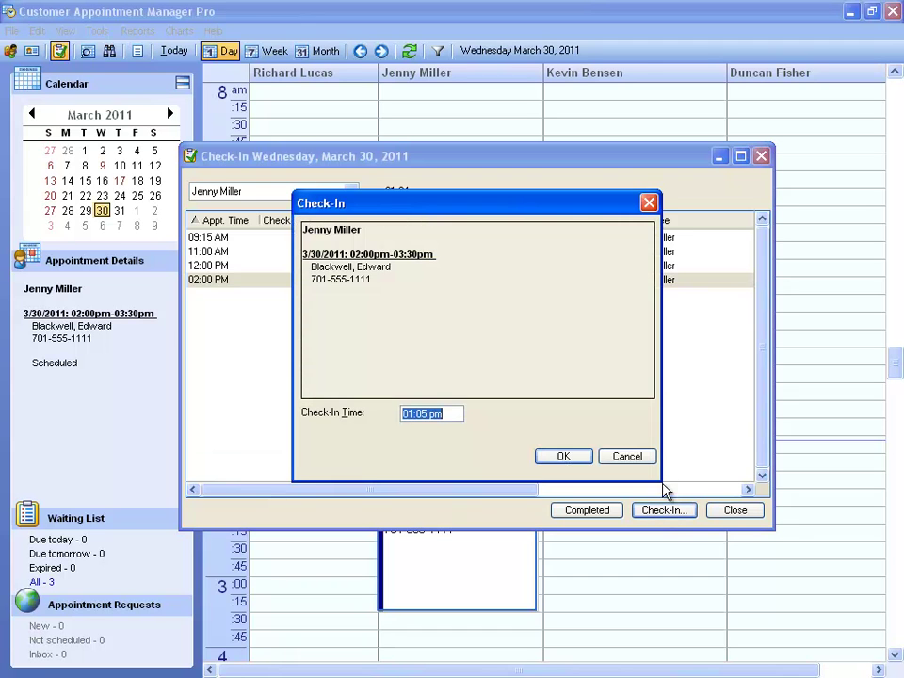
{"action": "left_click", "coordinate": [563, 459]}
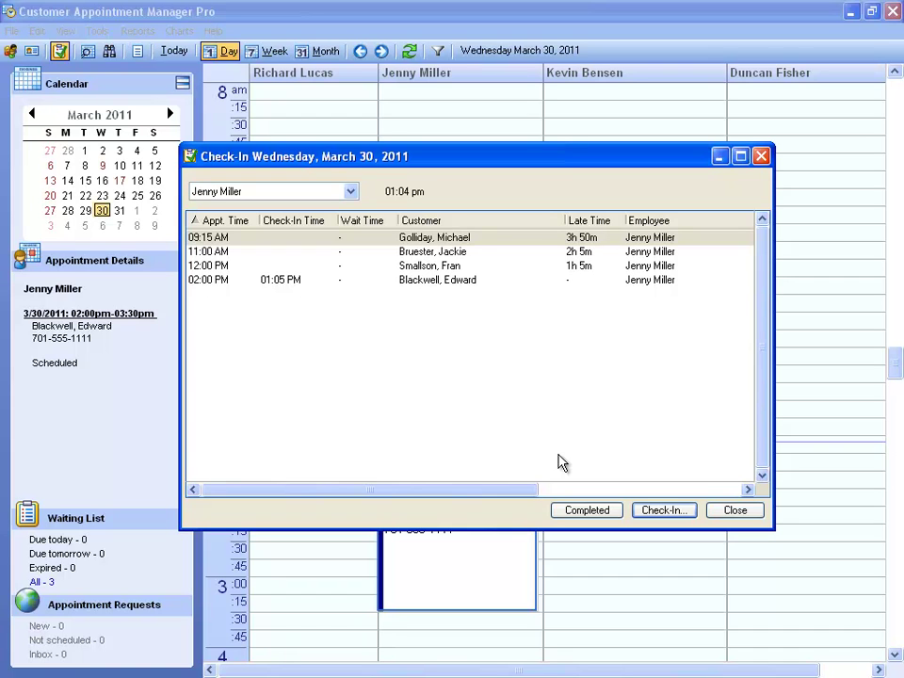
{"action": "left_click", "coordinate": [279, 286]}
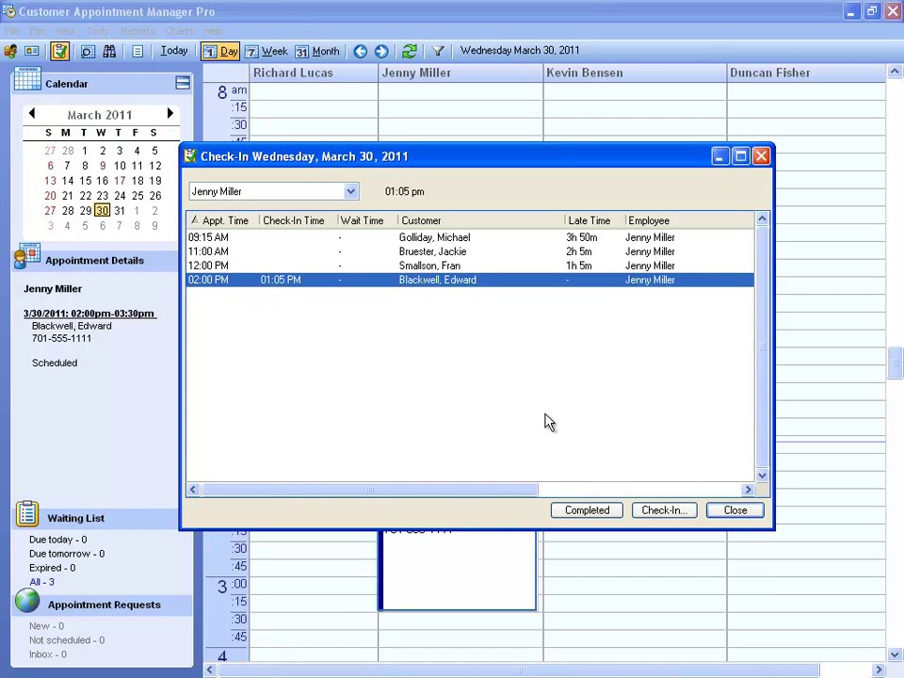
{"action": "left_click", "coordinate": [586, 510]}
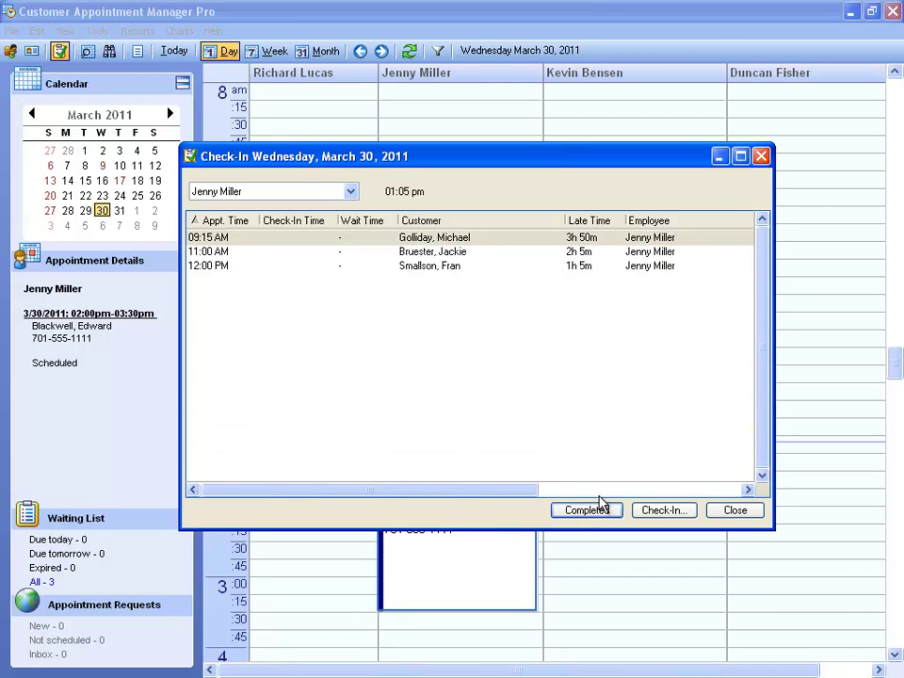
{"action": "key", "text": "Escape"}
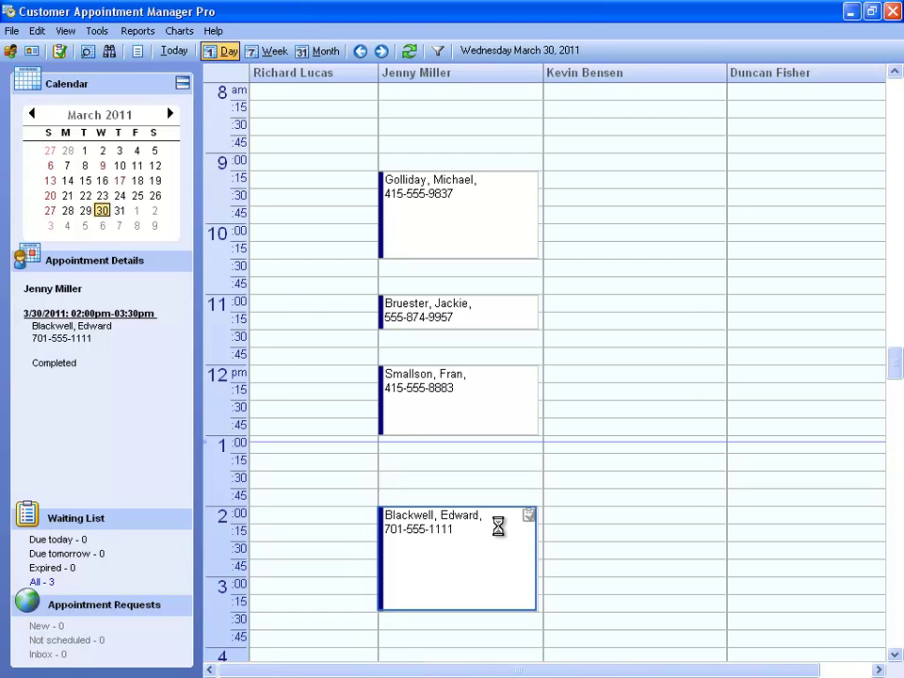
{"action": "left_click", "coordinate": [646, 370]}
{"action": "left_click", "coordinate": [646, 372]}
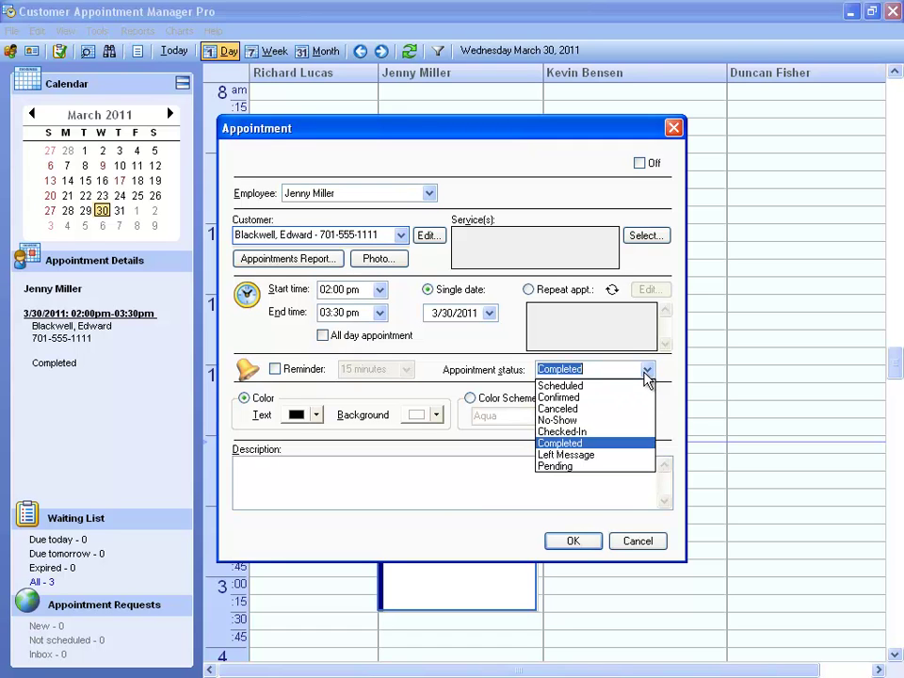
{"action": "left_click", "coordinate": [646, 375]}
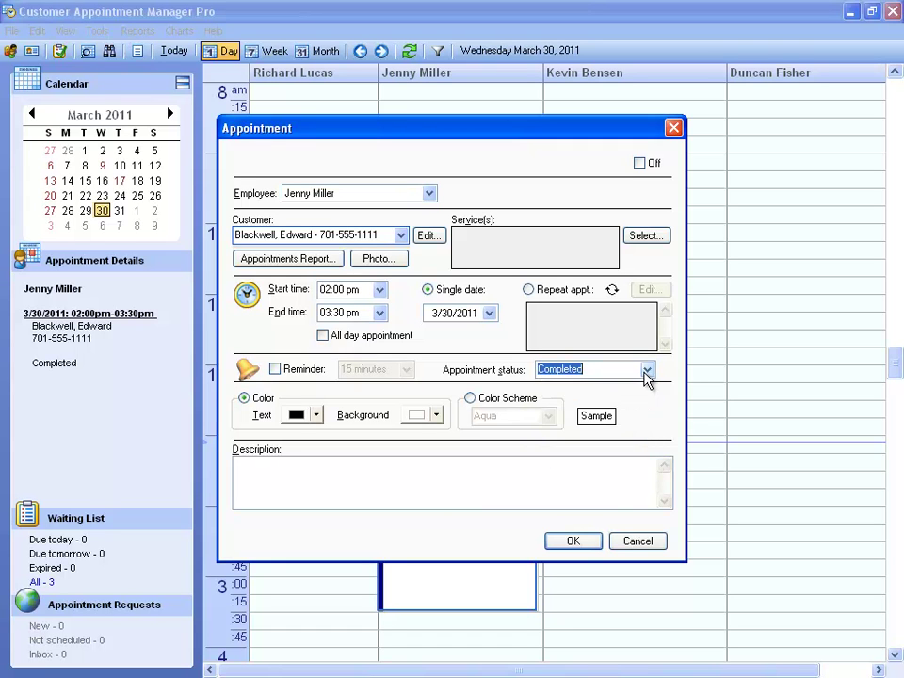
{"action": "left_click", "coordinate": [572, 540]}
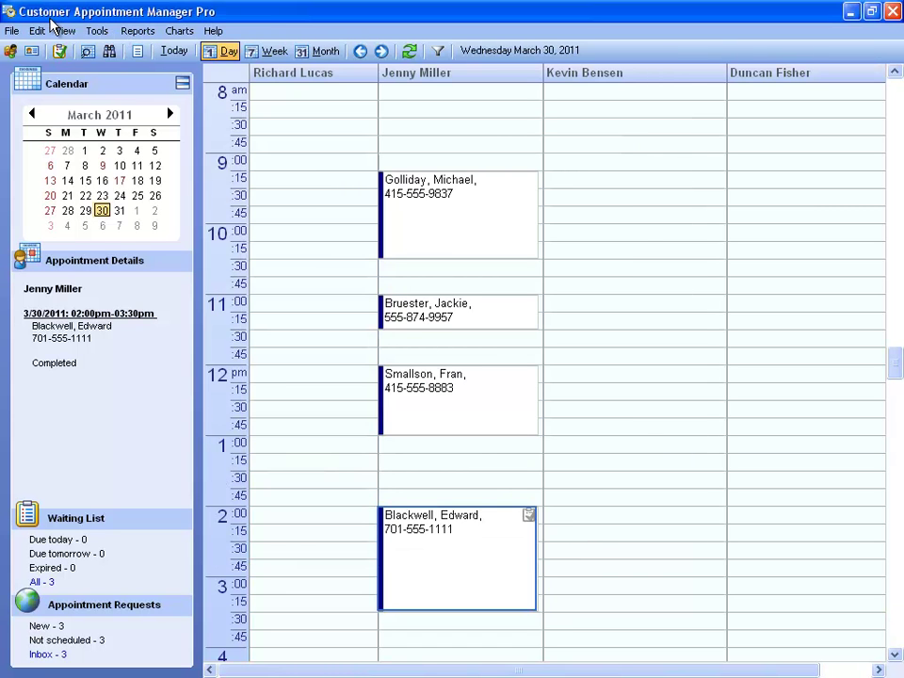
Open View Audit Trail from the File menu
{"action": "left_click", "coordinate": [13, 30]}
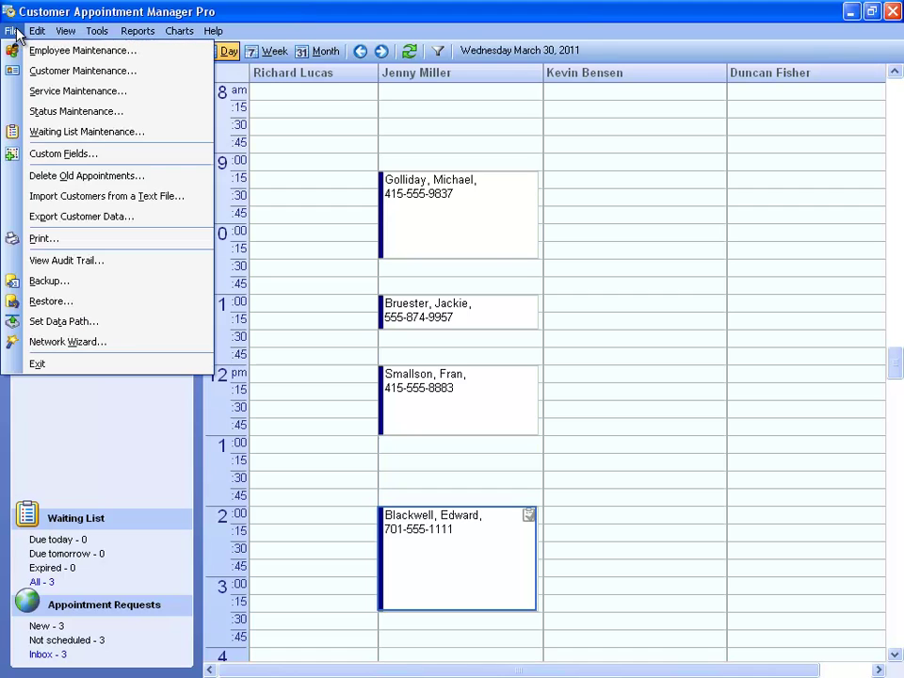
{"action": "left_click", "coordinate": [118, 271]}
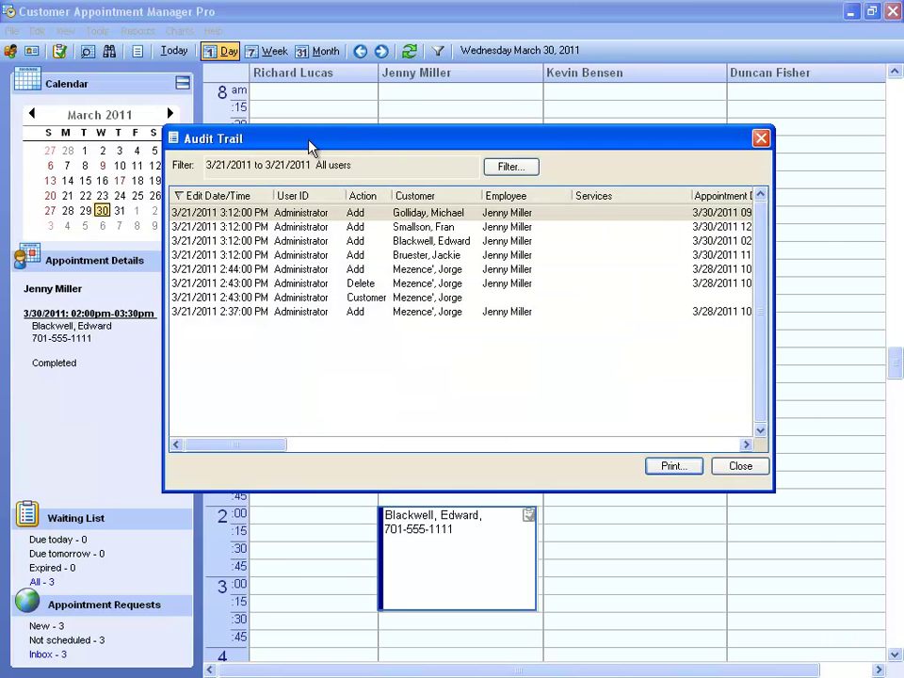